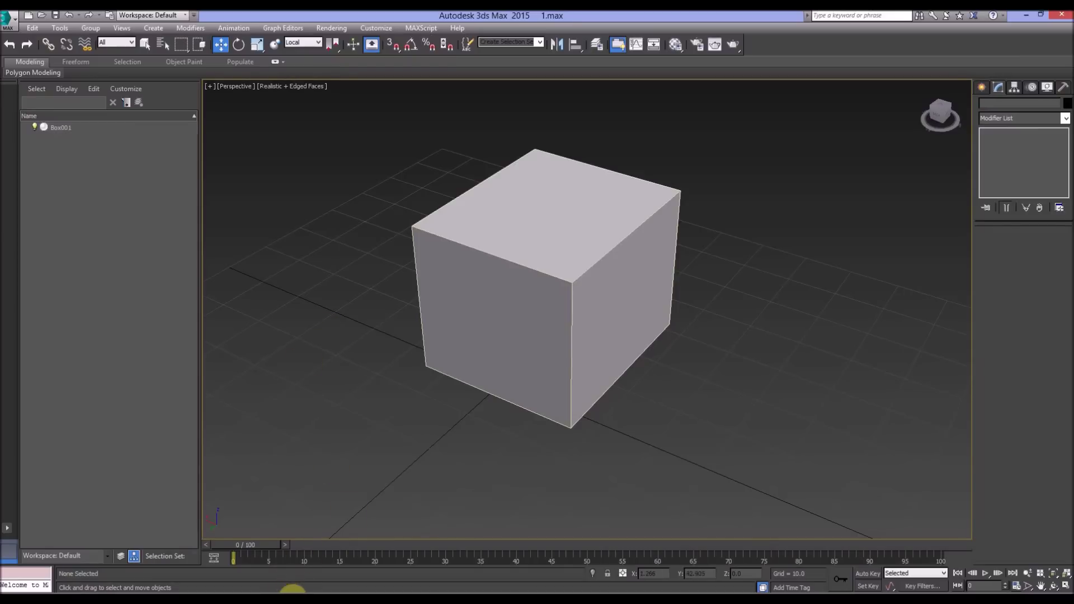
Step: Switch from 3ds Max to the Blender window showing its default cube
{"action": "left_click", "coordinate": [293, 590]}
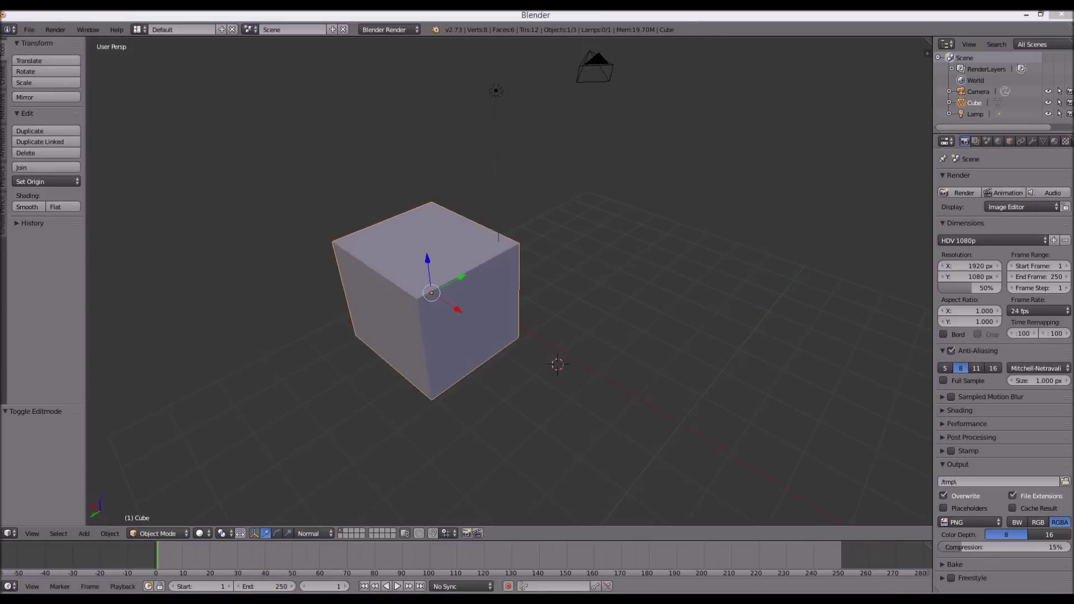
Step: Return with Alt+Tab to 3ds Max, where the unselected box shows in perspective
{"action": "key", "text": "alt+Tab"}
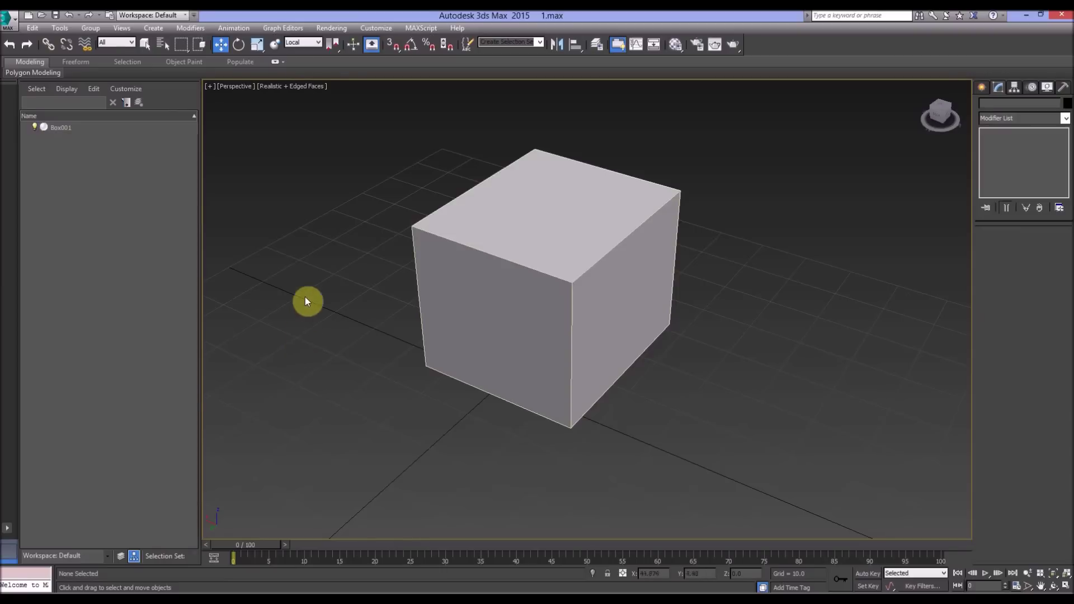
Step: Select Box001, trial-pick its right face in Polygon mode, then clear it and exit Polygon mode
{"action": "middle_click_drag", "start_coordinate": [305, 301], "coordinate": [316, 302]}
{"action": "left_click", "coordinate": [442, 263]}
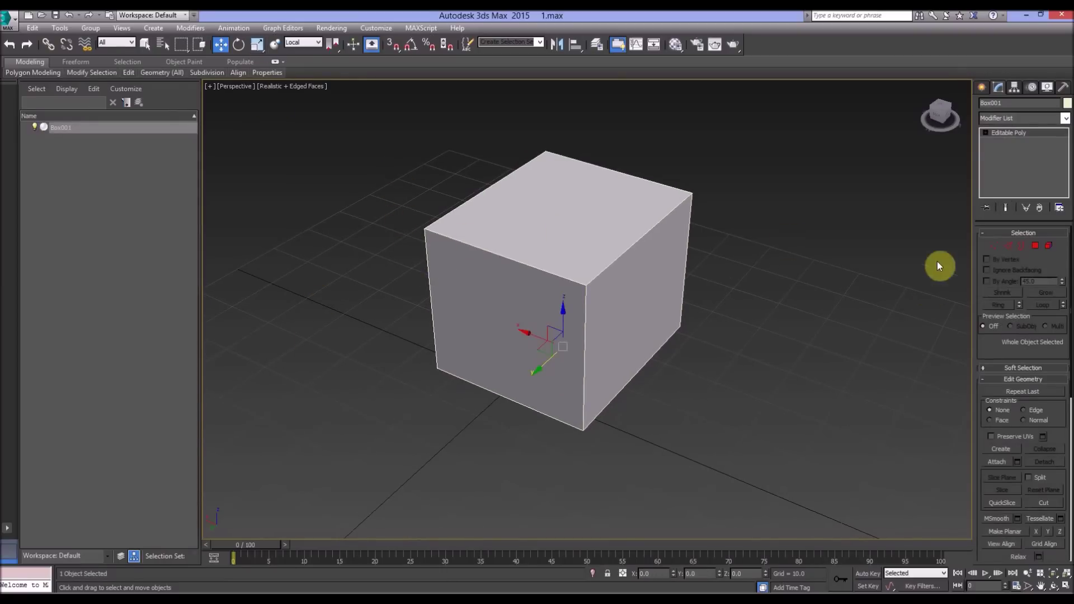
{"action": "left_click", "coordinate": [1035, 246]}
{"action": "middle_click_drag", "start_coordinate": [403, 199], "coordinate": [549, 250]}
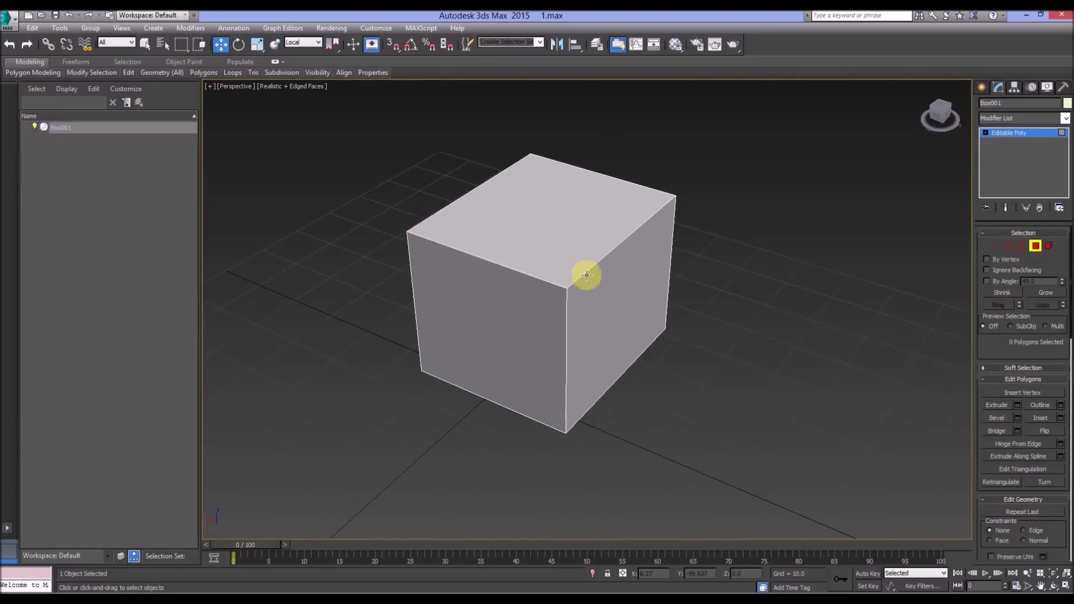
{"action": "left_click", "coordinate": [585, 323]}
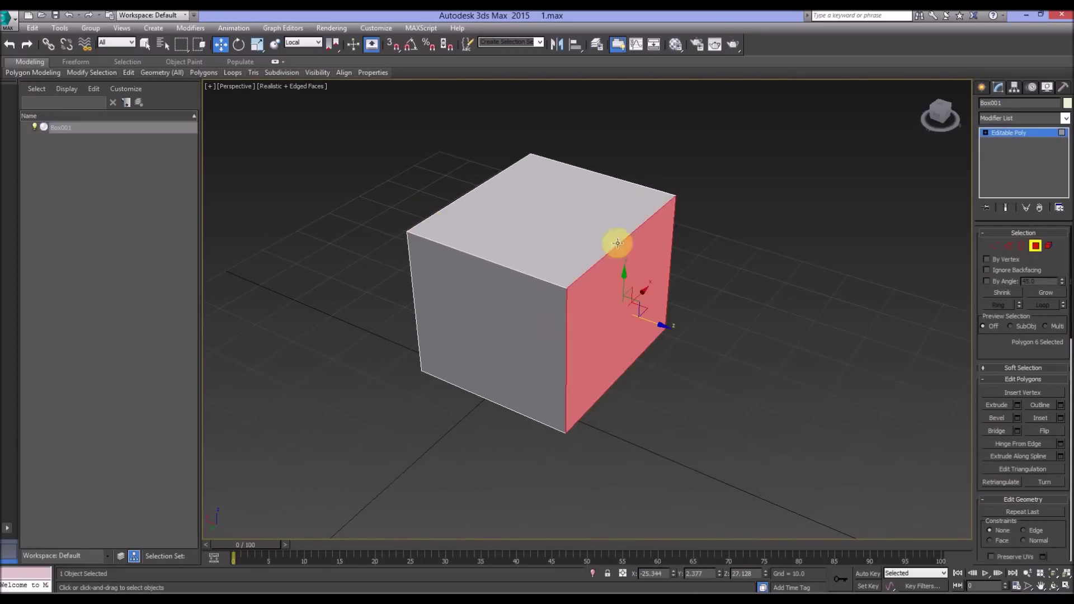
{"action": "left_click", "coordinate": [324, 205]}
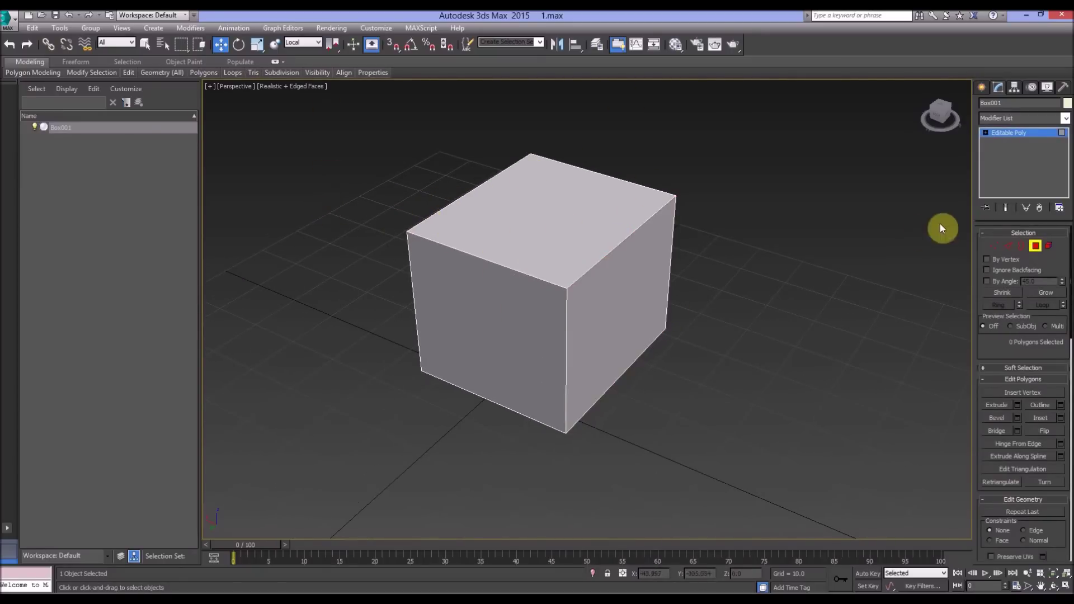
{"action": "left_click", "coordinate": [1035, 246]}
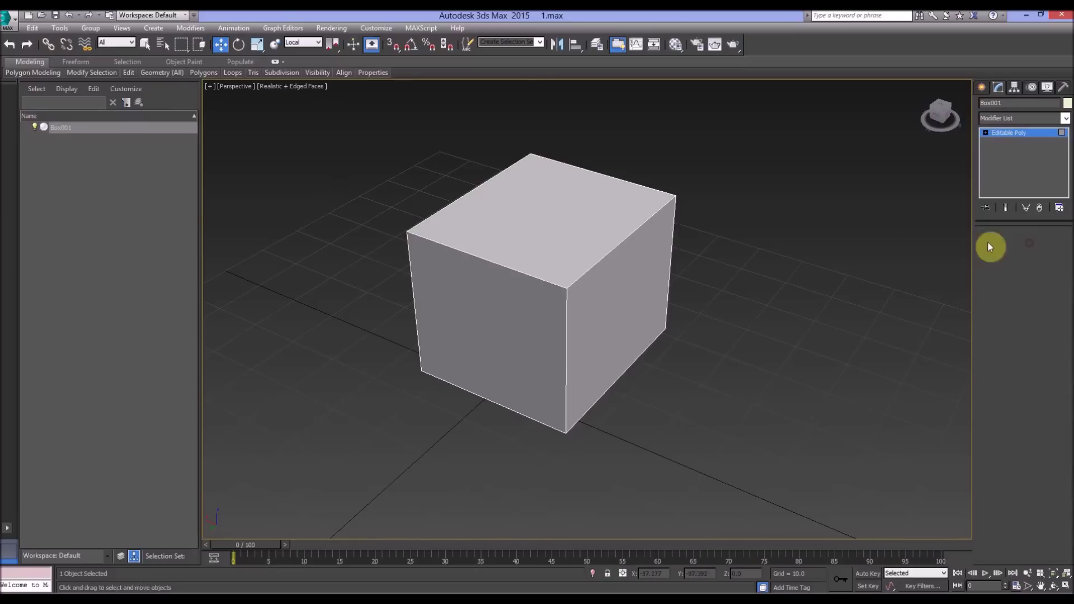
Step: Change the box's reference coordinate system from Local to World
{"action": "left_click", "coordinate": [308, 43]}
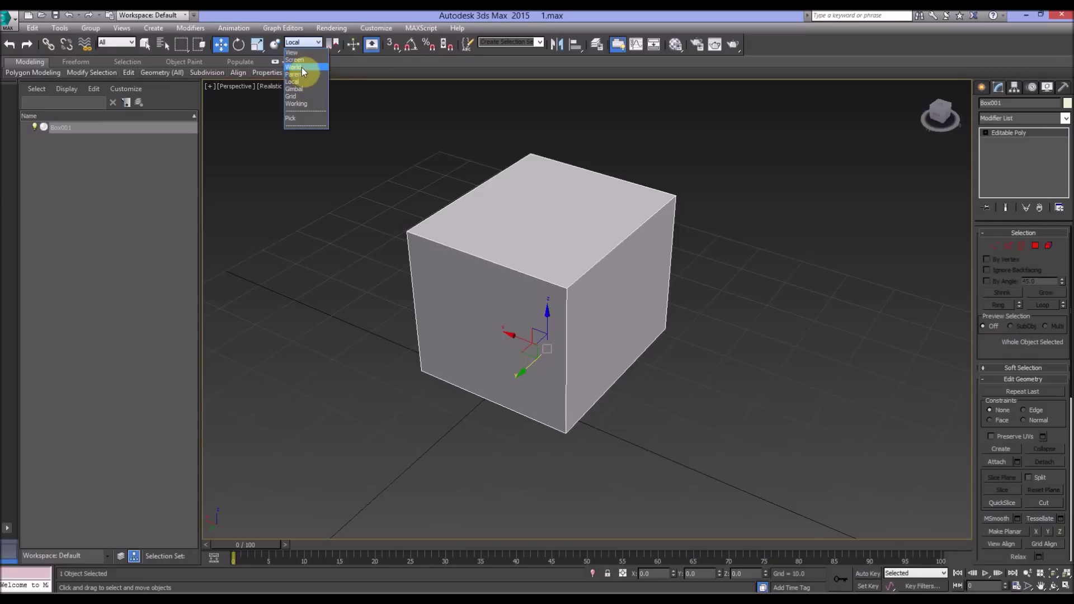
{"action": "left_click", "coordinate": [301, 68]}
{"action": "middle_click_drag", "start_coordinate": [398, 333], "coordinate": [366, 339]}
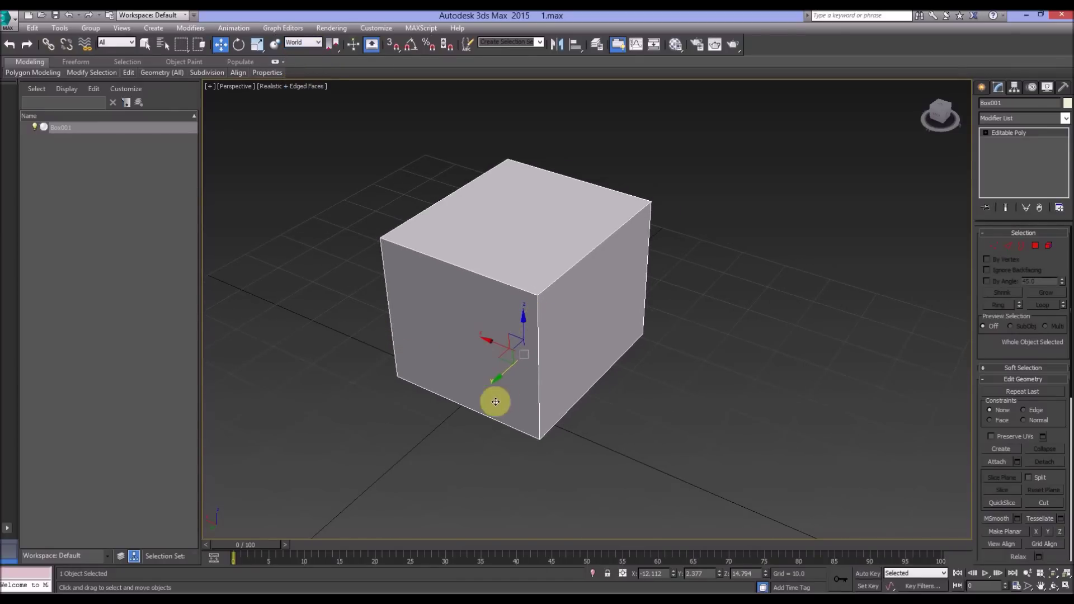
{"action": "left_click", "coordinate": [238, 45]}
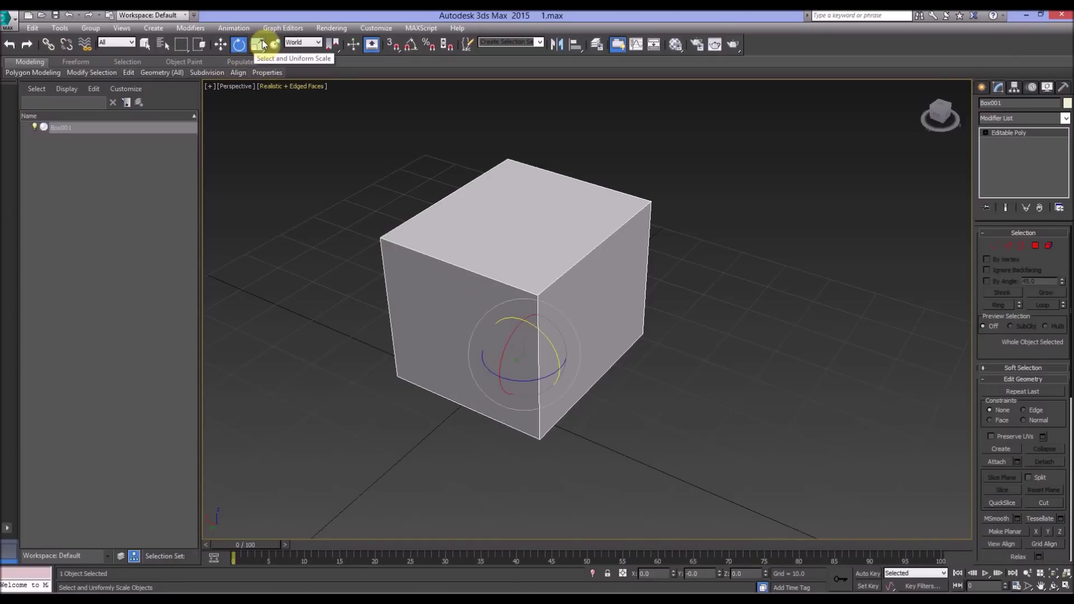
Step: Tilt the box freely to one side with the Rotate tool
{"action": "left_click", "coordinate": [258, 45]}
{"action": "left_click", "coordinate": [238, 45]}
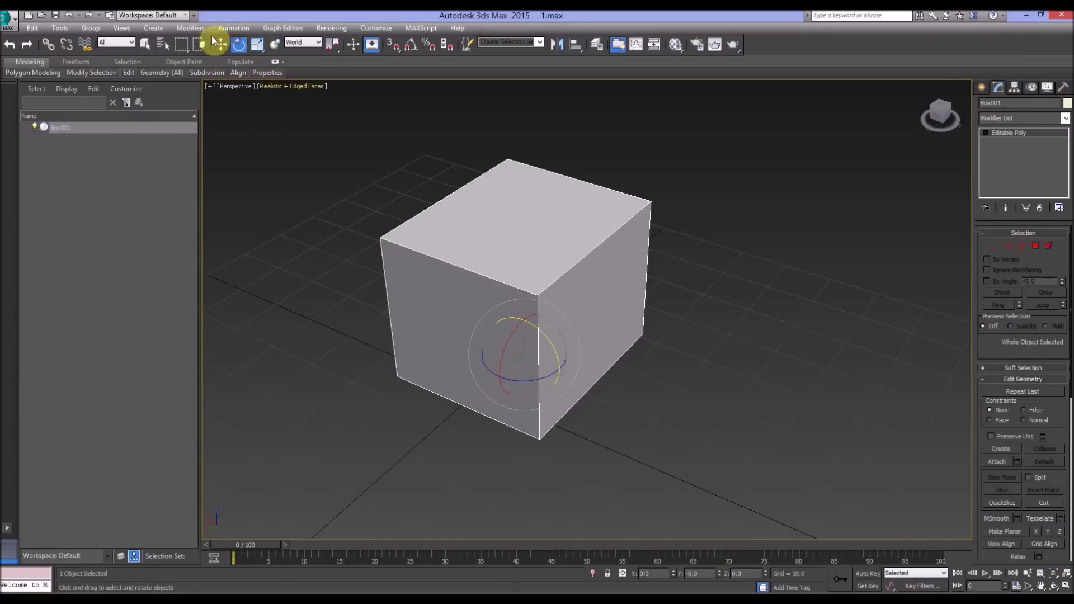
{"action": "left_click", "coordinate": [220, 45]}
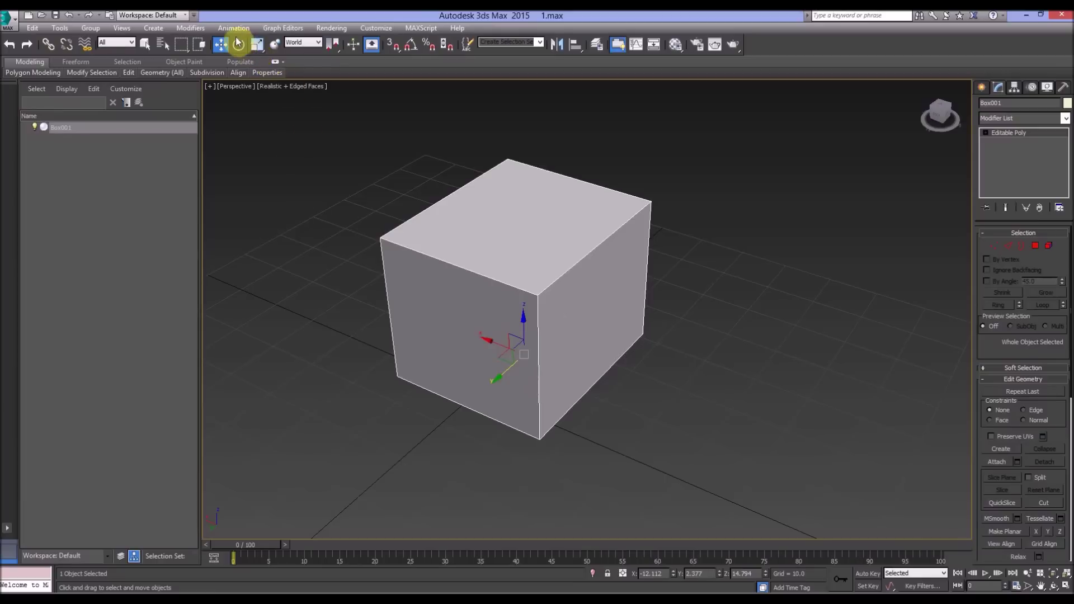
{"action": "left_click", "coordinate": [238, 45]}
{"action": "left_click_drag", "start_coordinate": [510, 333], "coordinate": [291, 156]}
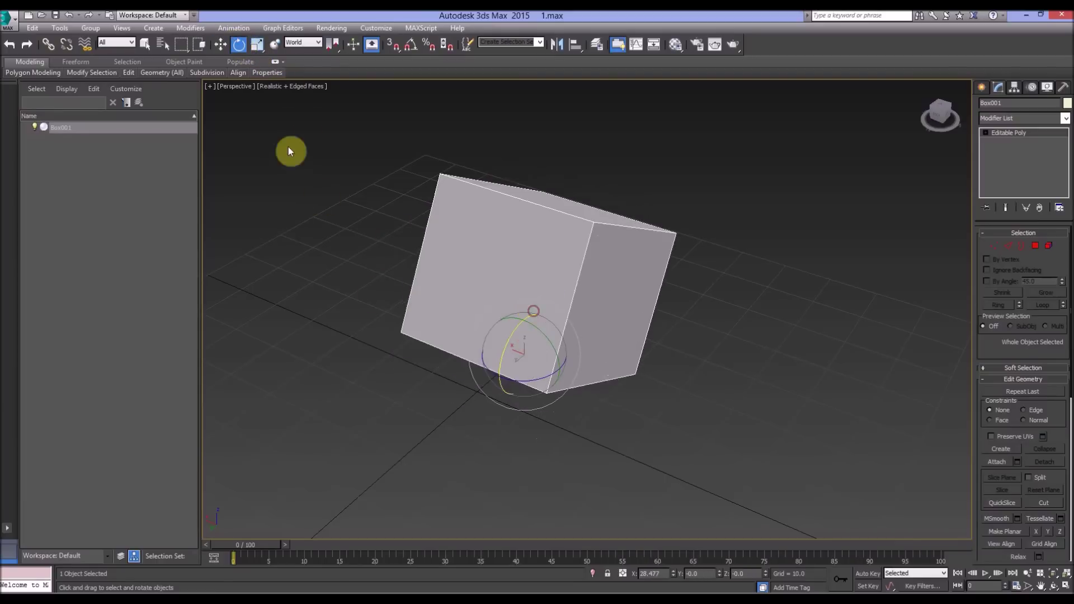
Step: Orbit to view the box from another angle, then undo the tilt
{"action": "left_click", "coordinate": [219, 48]}
{"action": "middle_click_drag", "start_coordinate": [379, 234], "coordinate": [379, 213]}
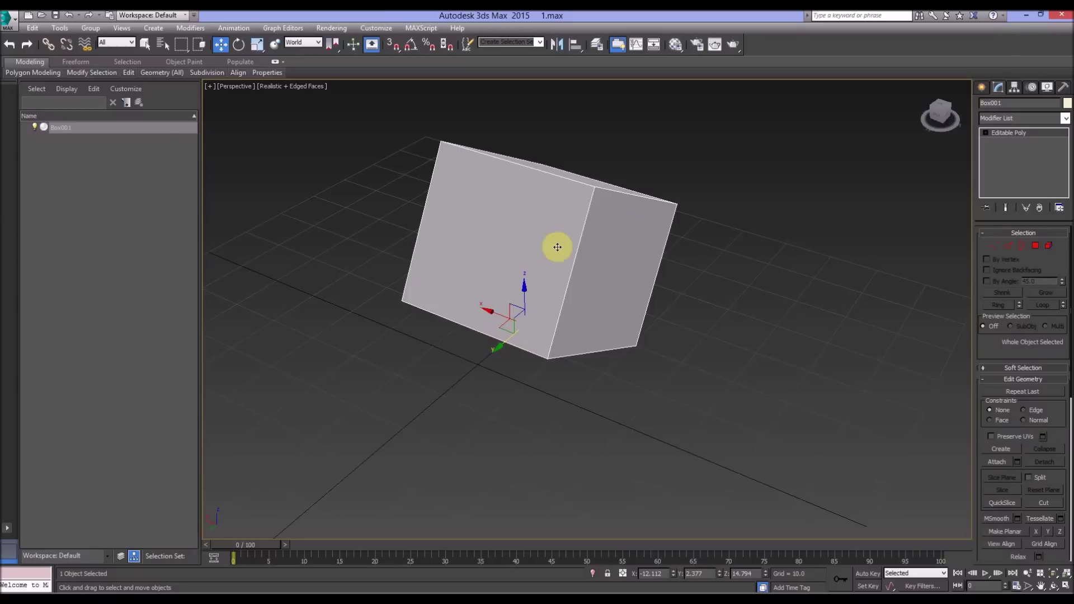
{"action": "left_click", "coordinate": [1054, 585]}
{"action": "left_click_drag", "start_coordinate": [596, 306], "coordinate": [509, 258]}
{"action": "key", "text": "w"}
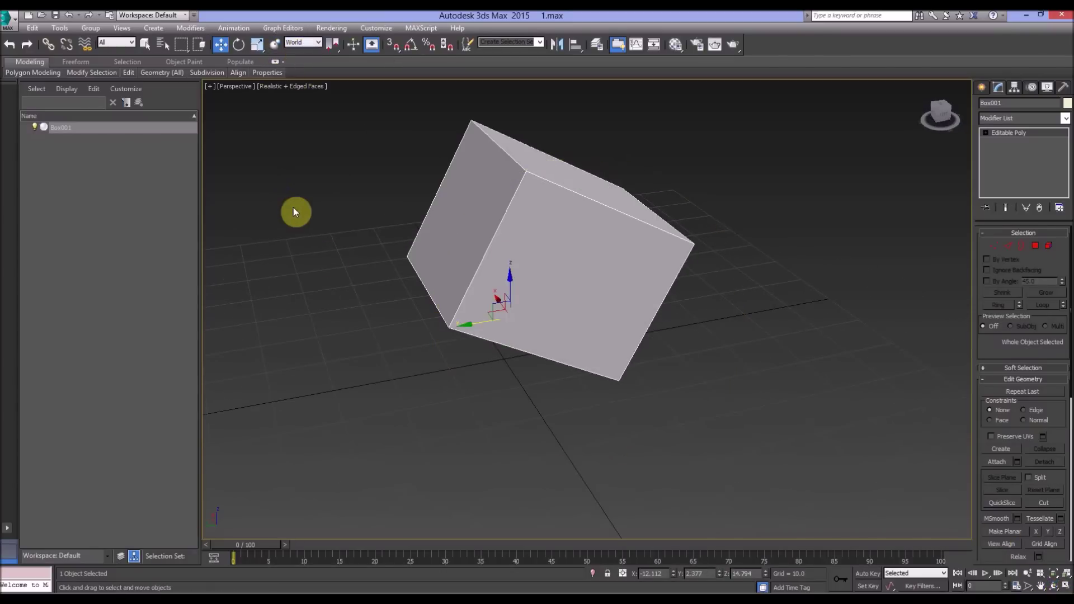
{"action": "key", "text": "ctrl+z"}
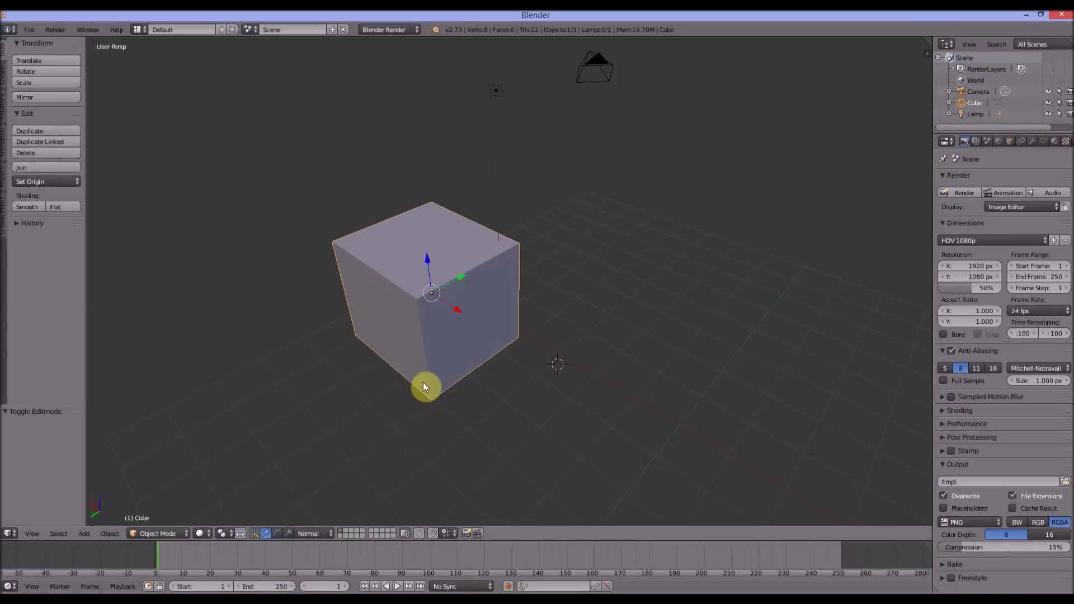
{"action": "middle_click_drag", "start_coordinate": [423, 382], "coordinate": [478, 338], "text": "shift"}
{"action": "left_click", "coordinate": [300, 535]}
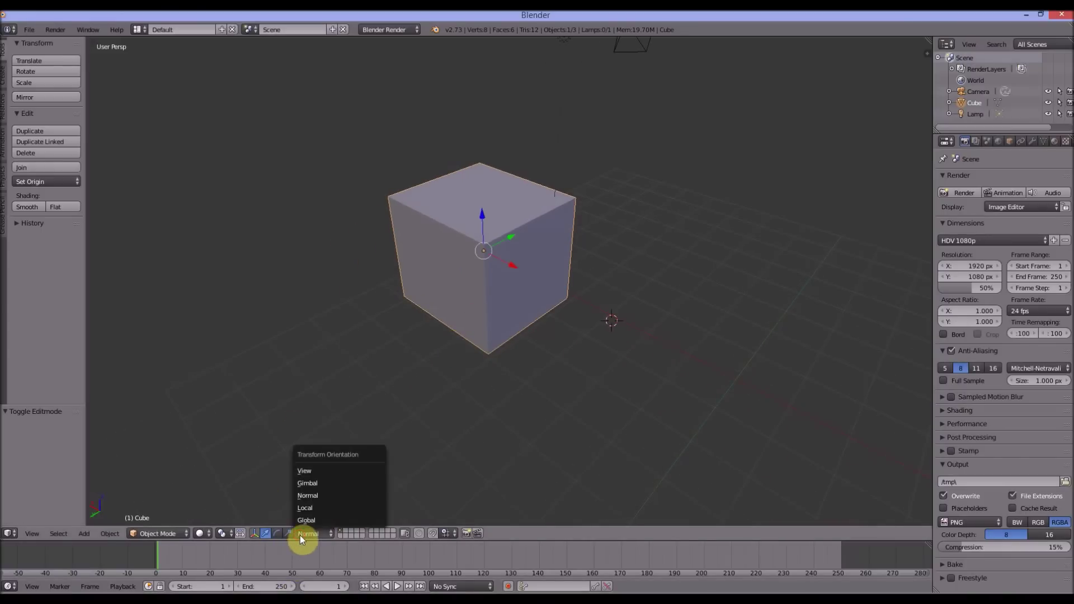
Step: Set Blender's transform orientation to Global, rotate the cube 42.674°, then undo it
{"action": "left_click", "coordinate": [303, 521]}
{"action": "middle_click_drag", "start_coordinate": [461, 369], "coordinate": [465, 408]}
{"action": "key", "text": "r"}
{"action": "left_click", "coordinate": [348, 377]}
{"action": "middle_click_drag", "start_coordinate": [350, 369], "coordinate": [578, 223]}
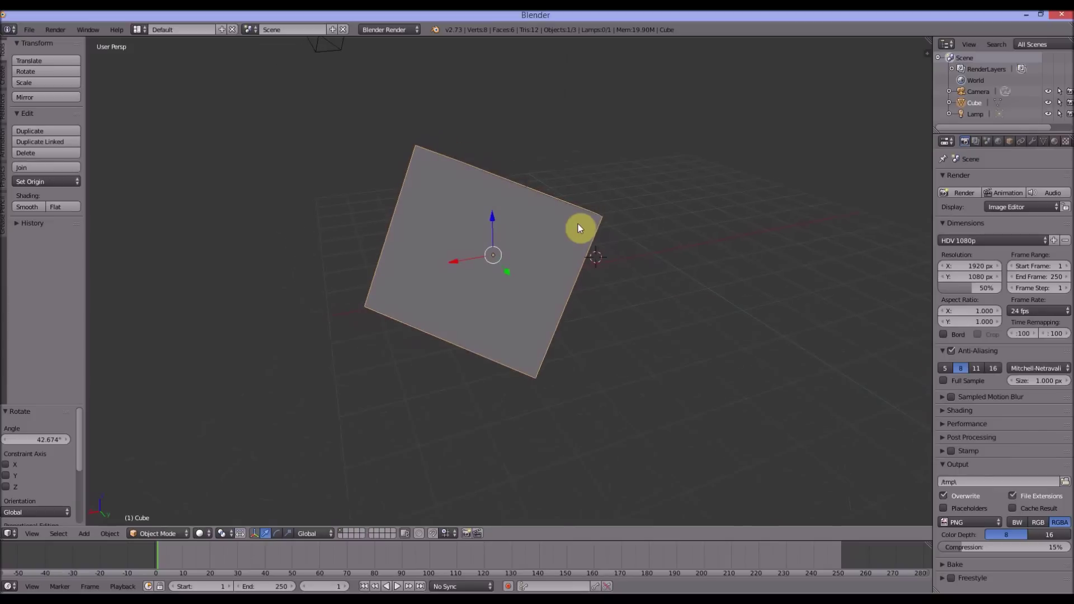
{"action": "key", "text": "ctrl+z"}
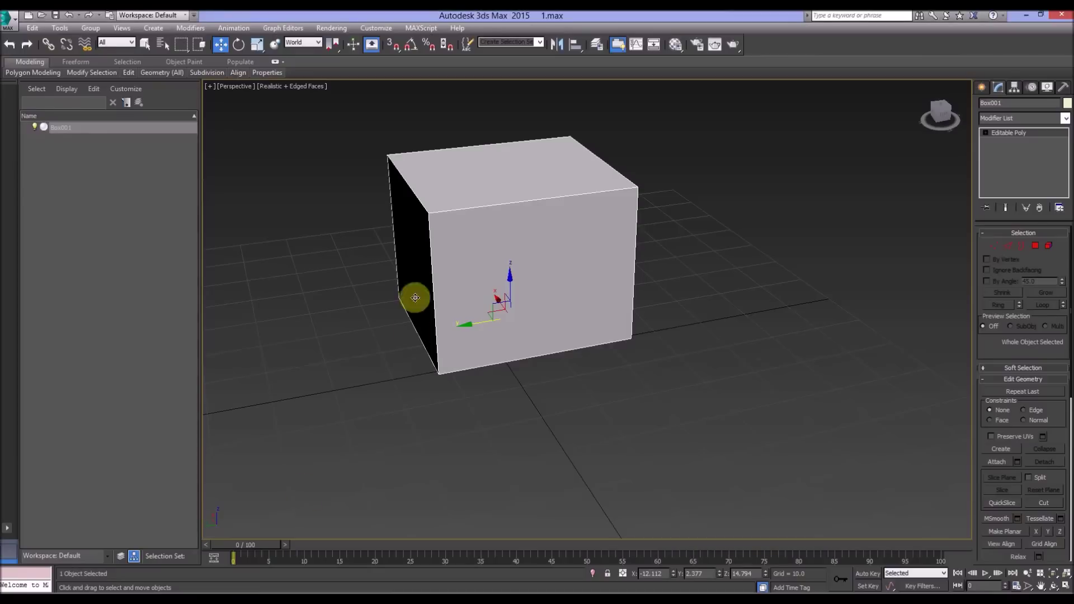
{"action": "middle_click_drag", "start_coordinate": [415, 298], "coordinate": [418, 358]}
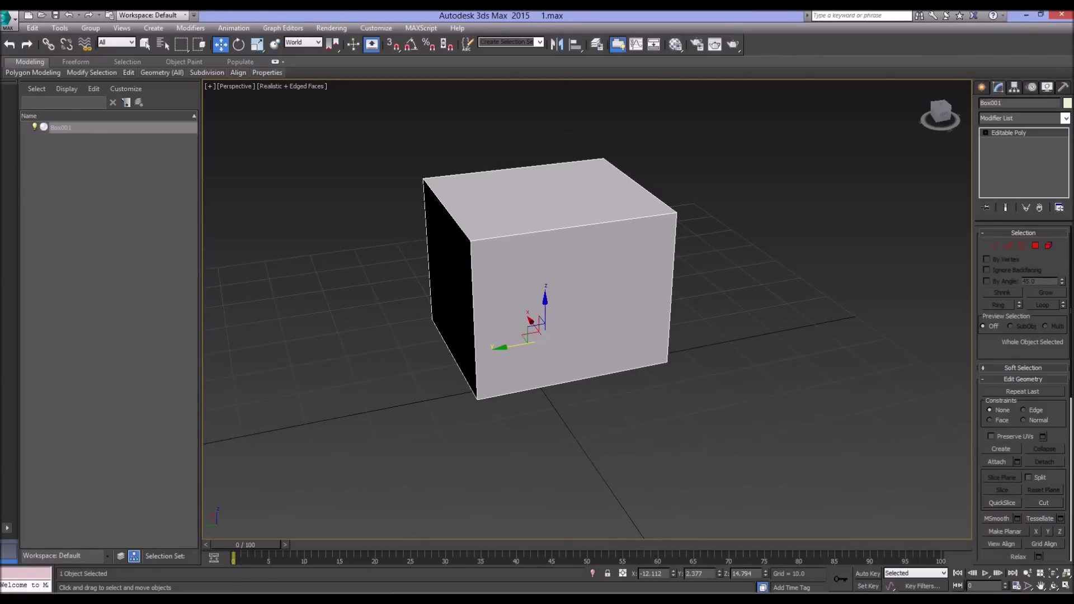
Step: Set the 3ds Max reference coordinate system to Screen and orbit around the box
{"action": "left_click", "coordinate": [292, 43]}
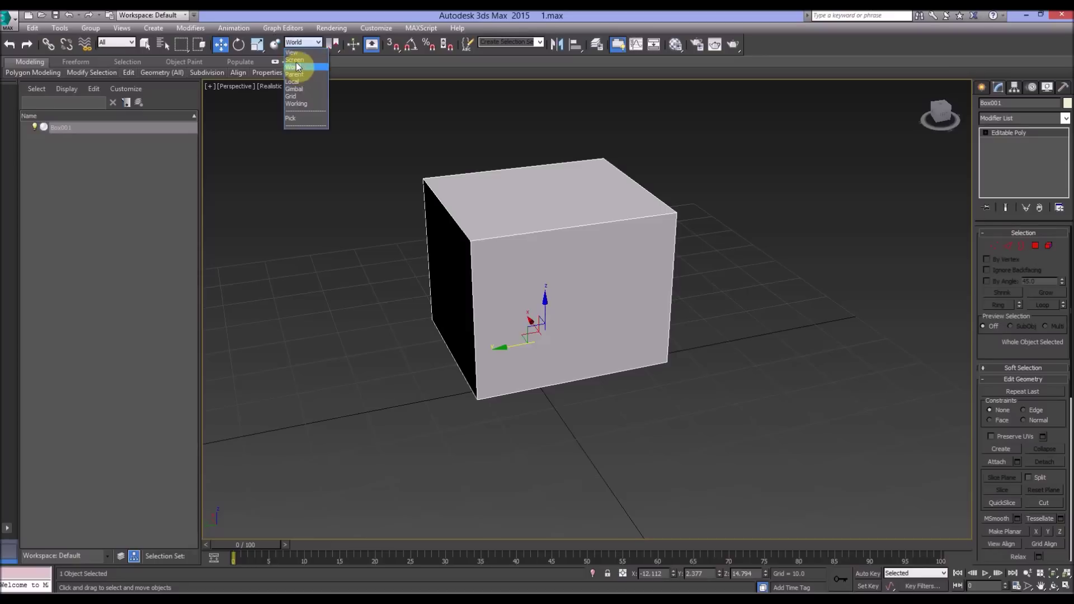
{"action": "left_click", "coordinate": [295, 59]}
{"action": "key", "text": "shift+z"}
{"action": "left_click", "coordinate": [1054, 586]}
{"action": "left_click_drag", "start_coordinate": [514, 291], "coordinate": [497, 216]}
{"action": "key", "text": "w"}
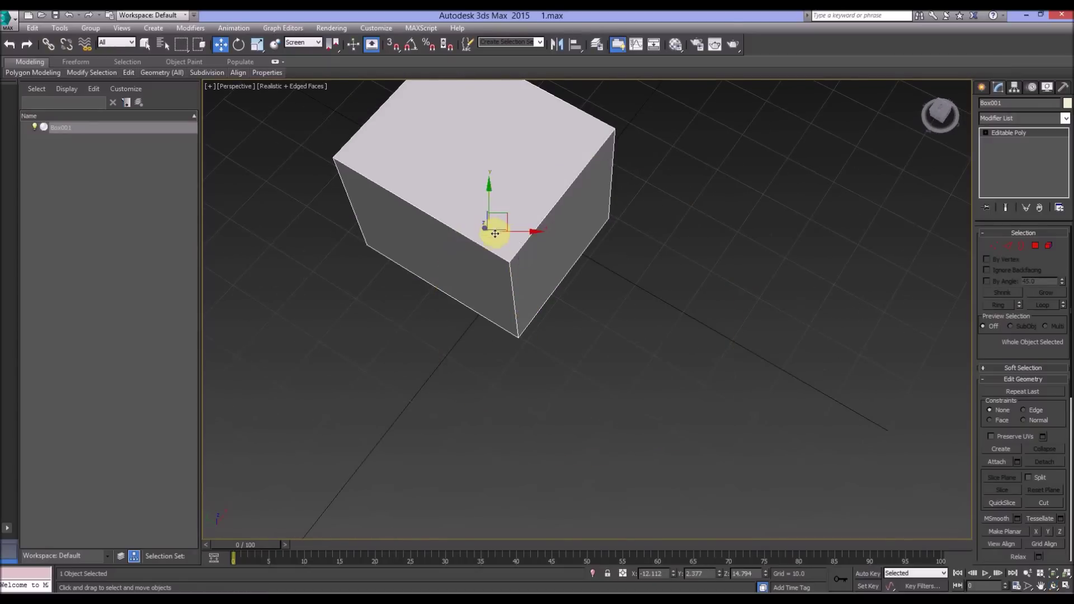
Step: Orbit further around the box, deselect it and select it again
{"action": "left_click", "coordinate": [1054, 586]}
{"action": "left_click_drag", "start_coordinate": [706, 254], "coordinate": [529, 259]}
{"action": "key", "text": "w"}
{"action": "left_click", "coordinate": [538, 314]}
{"action": "middle_click_drag", "start_coordinate": [484, 241], "coordinate": [596, 194]}
{"action": "left_click", "coordinate": [511, 292]}
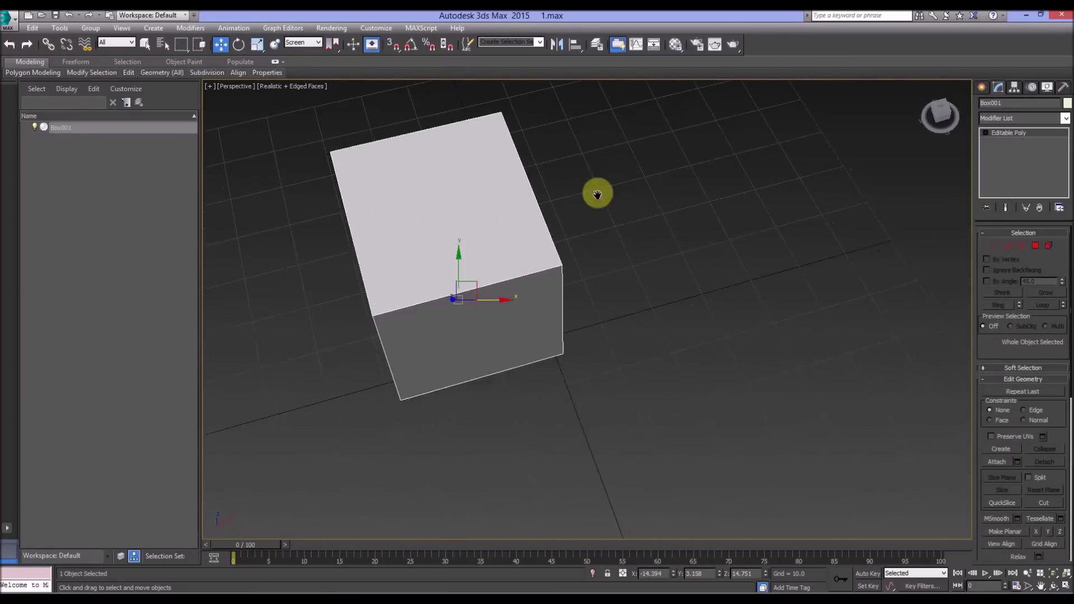
Step: Clear the box selection in 3ds Max and set Blender's transform orientation to View
{"action": "scroll", "coordinate": [597, 195], "scroll_direction": "up", "scroll_amount": 3}
{"action": "scroll", "coordinate": [538, 343], "scroll_direction": "down", "scroll_amount": 4}
{"action": "middle_click_drag", "start_coordinate": [537, 342], "coordinate": [537, 313]}
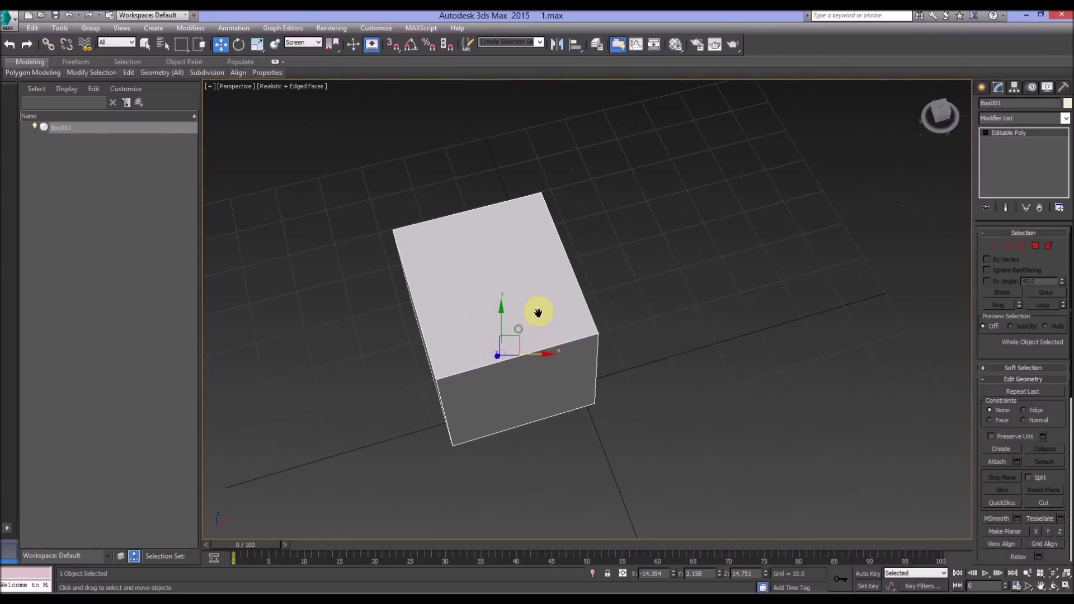
{"action": "left_click", "coordinate": [1054, 585]}
{"action": "left_click_drag", "start_coordinate": [554, 360], "coordinate": [581, 336]}
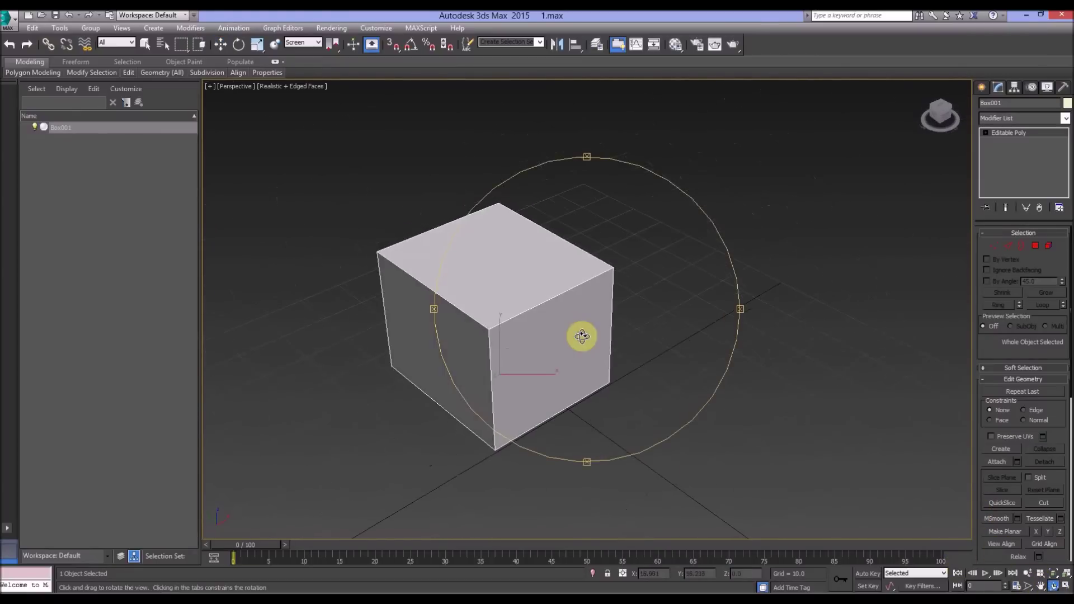
{"action": "right_click", "coordinate": [582, 336]}
{"action": "left_click", "coordinate": [393, 150]}
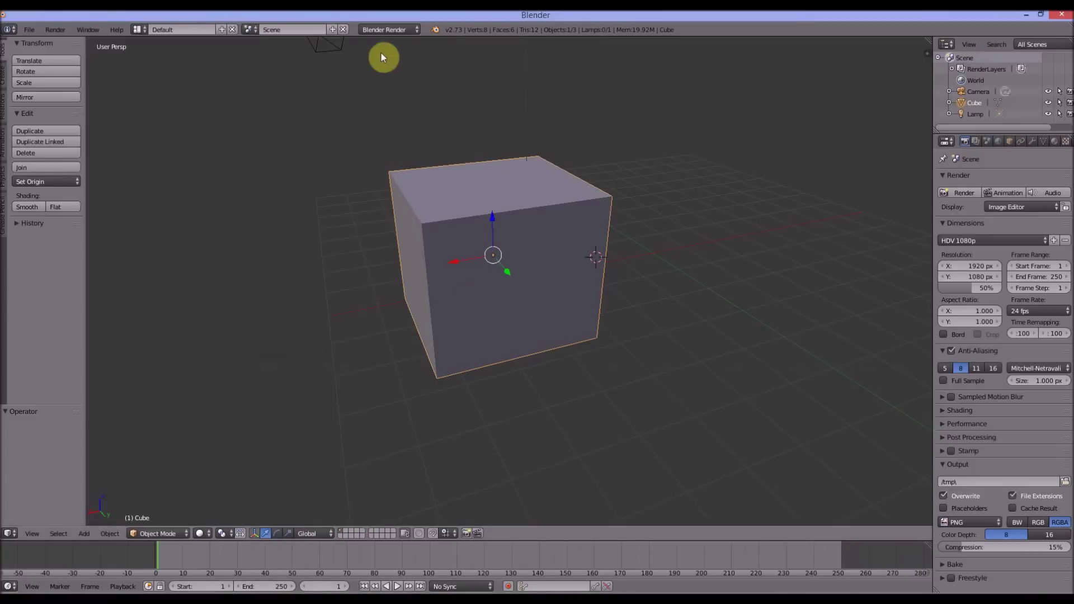
{"action": "left_click", "coordinate": [313, 535]}
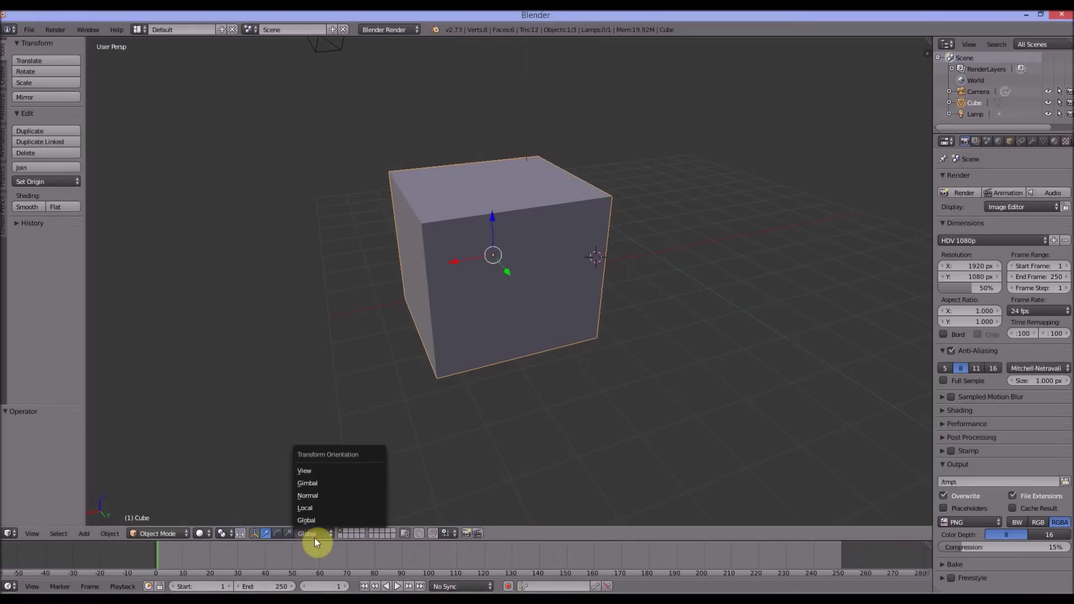
{"action": "left_click", "coordinate": [312, 472]}
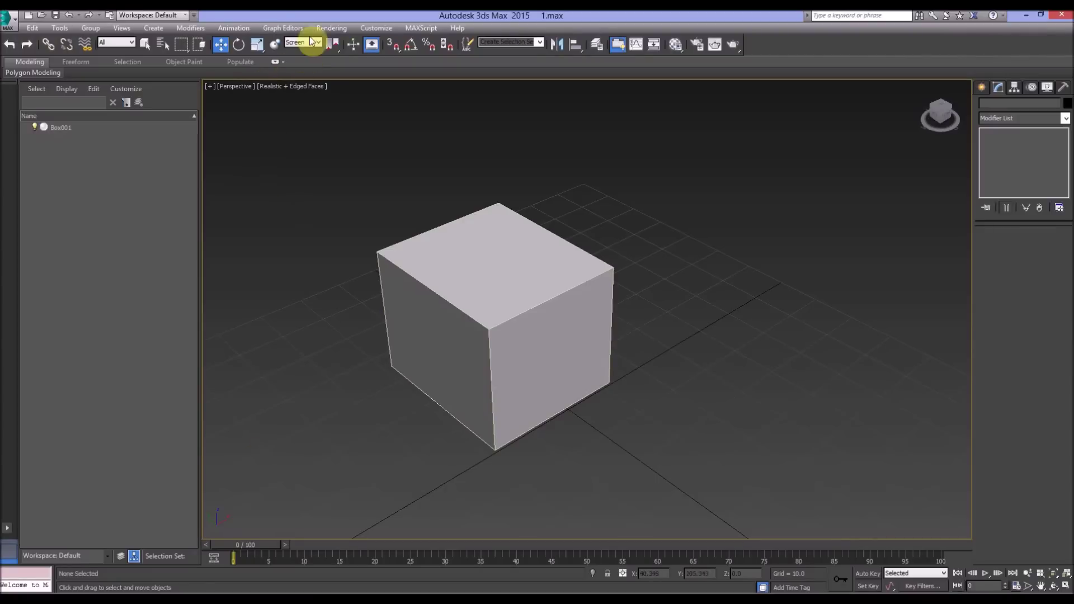
{"action": "left_click", "coordinate": [304, 43]}
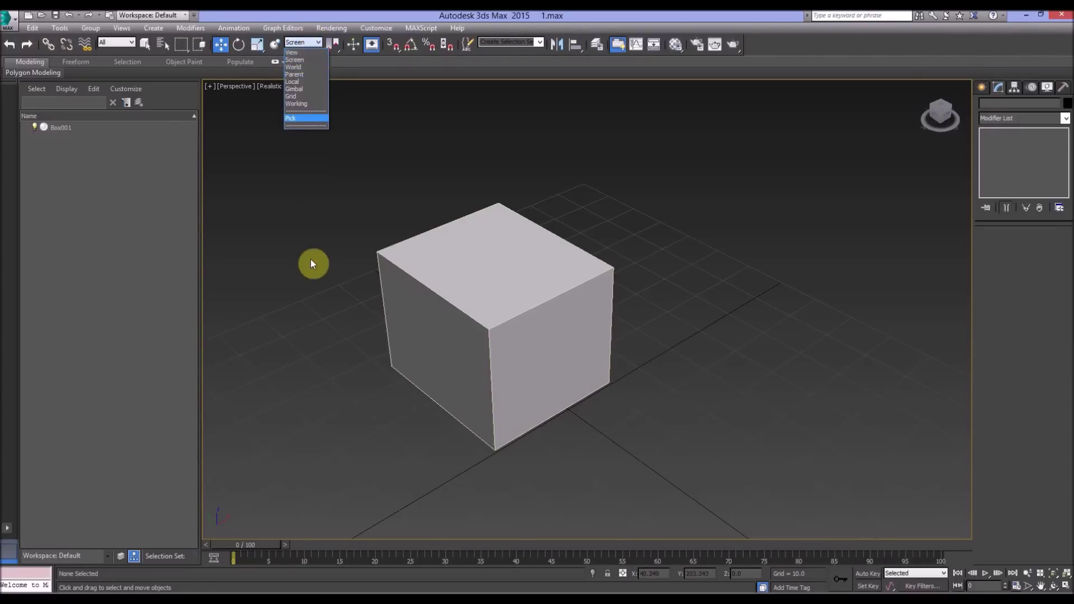
{"action": "left_click", "coordinate": [337, 223]}
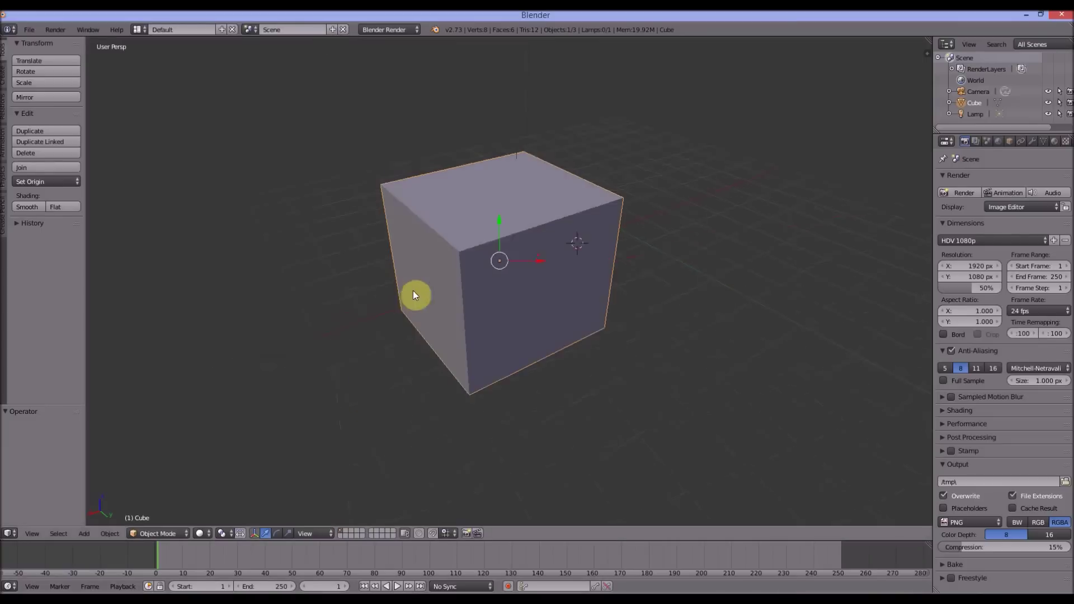
{"action": "middle_click_drag", "start_coordinate": [413, 291], "coordinate": [529, 261]}
Step: Move Blender's cube along X and Y to 0.663, -1.739, 0.004
{"action": "left_click_drag", "start_coordinate": [529, 261], "coordinate": [446, 269]}
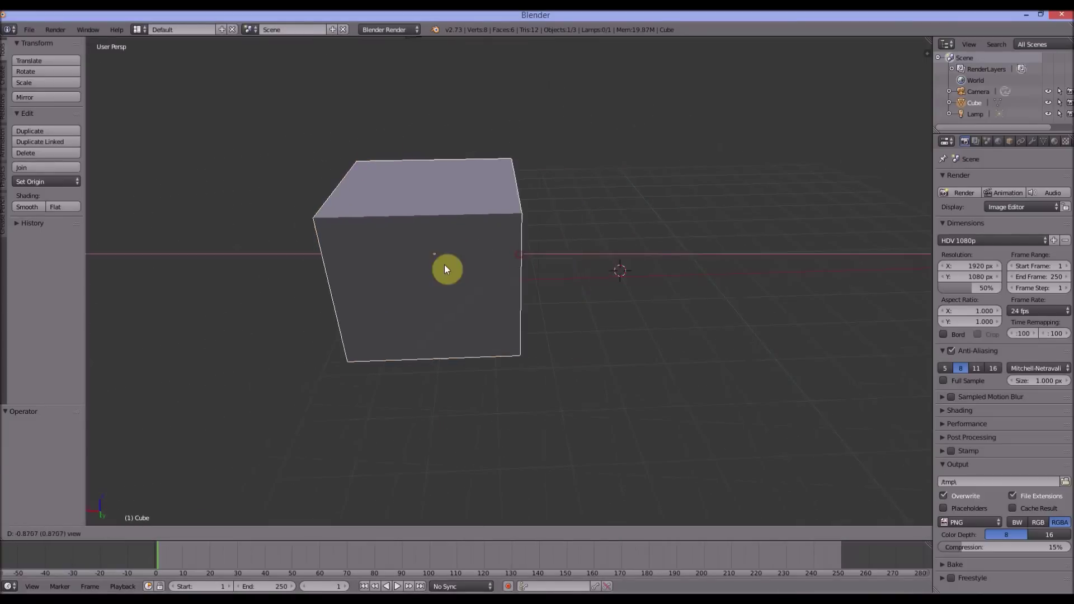
{"action": "middle_click_drag", "start_coordinate": [546, 283], "coordinate": [637, 277]}
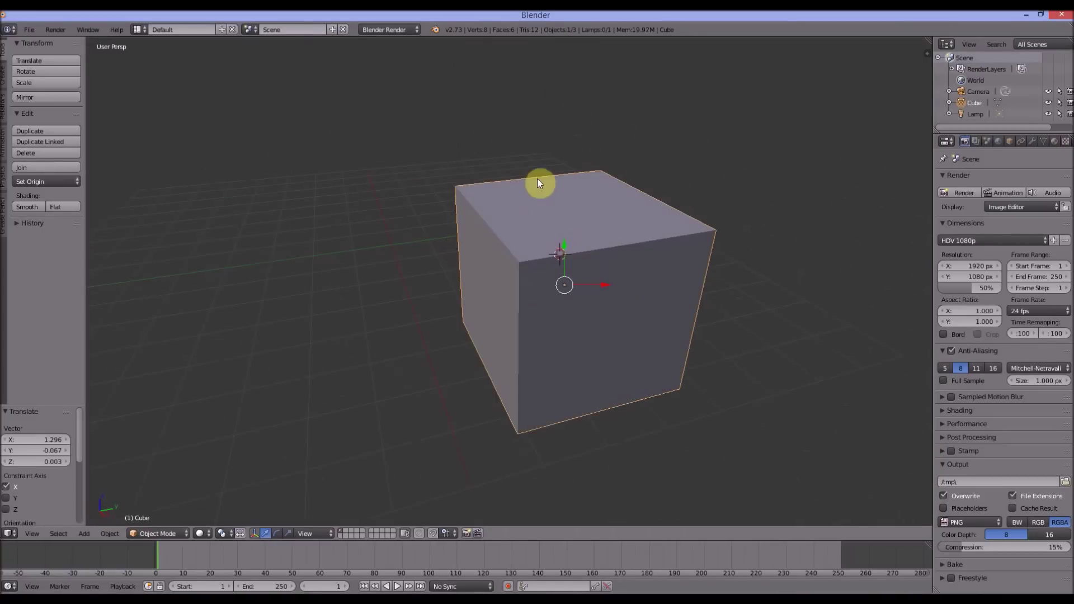
{"action": "left_click_drag", "start_coordinate": [562, 251], "coordinate": [561, 216]}
{"action": "middle_click_drag", "start_coordinate": [561, 216], "coordinate": [509, 243]}
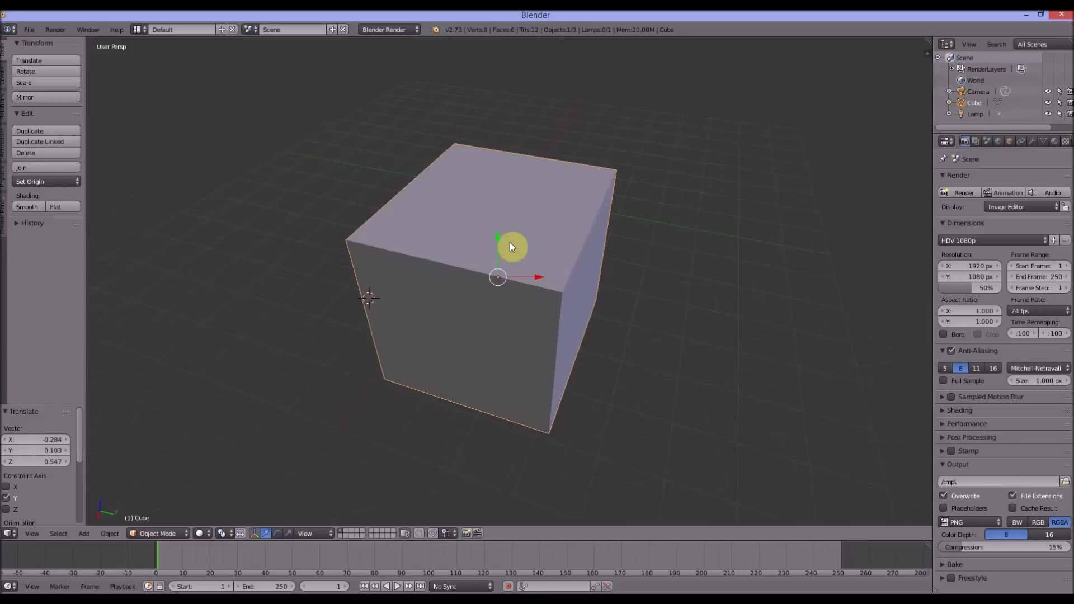
{"action": "left_click_drag", "start_coordinate": [518, 280], "coordinate": [419, 297]}
{"action": "scroll", "coordinate": [467, 264], "scroll_direction": "down", "scroll_amount": 3}
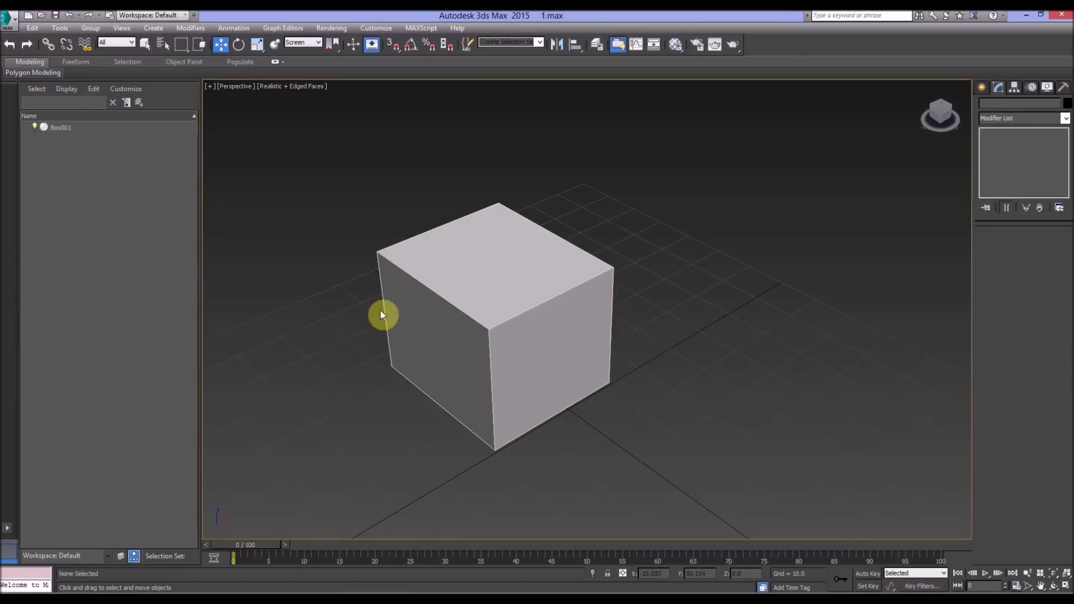
{"action": "left_click", "coordinate": [424, 295]}
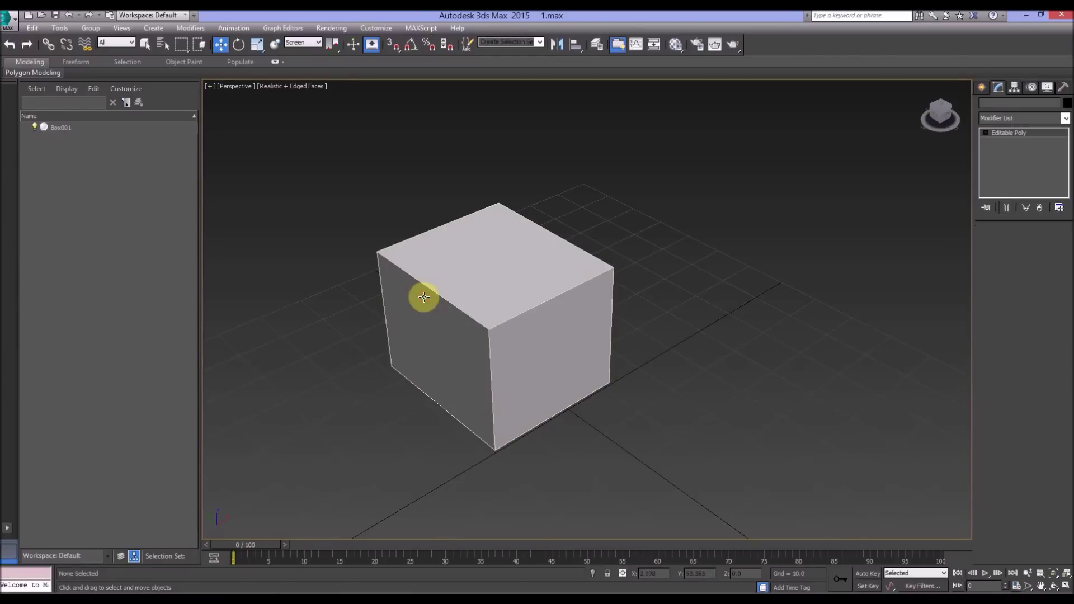
Step: Check the coordinate system, enter Polygon mode and select Box001's right face
{"action": "left_click", "coordinate": [296, 44]}
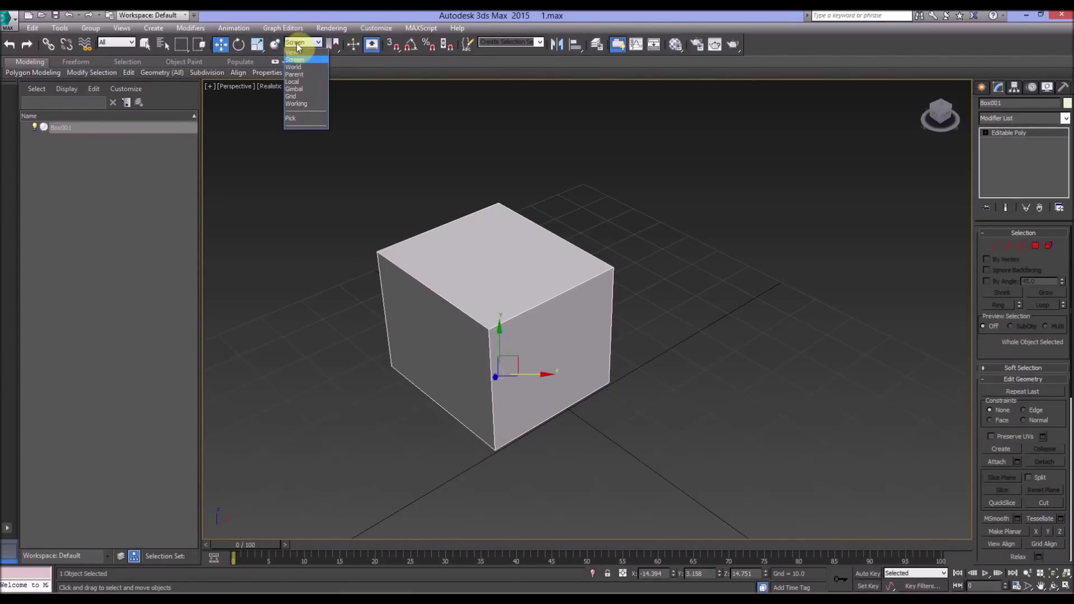
{"action": "left_click", "coordinate": [504, 257]}
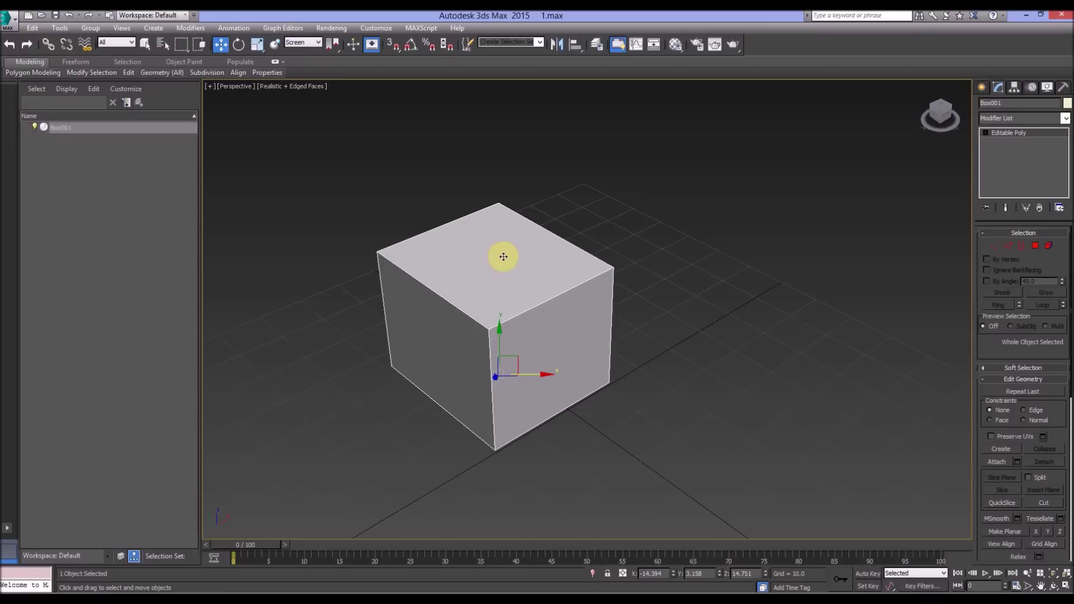
{"action": "left_click", "coordinate": [1036, 246]}
{"action": "left_click", "coordinate": [518, 355]}
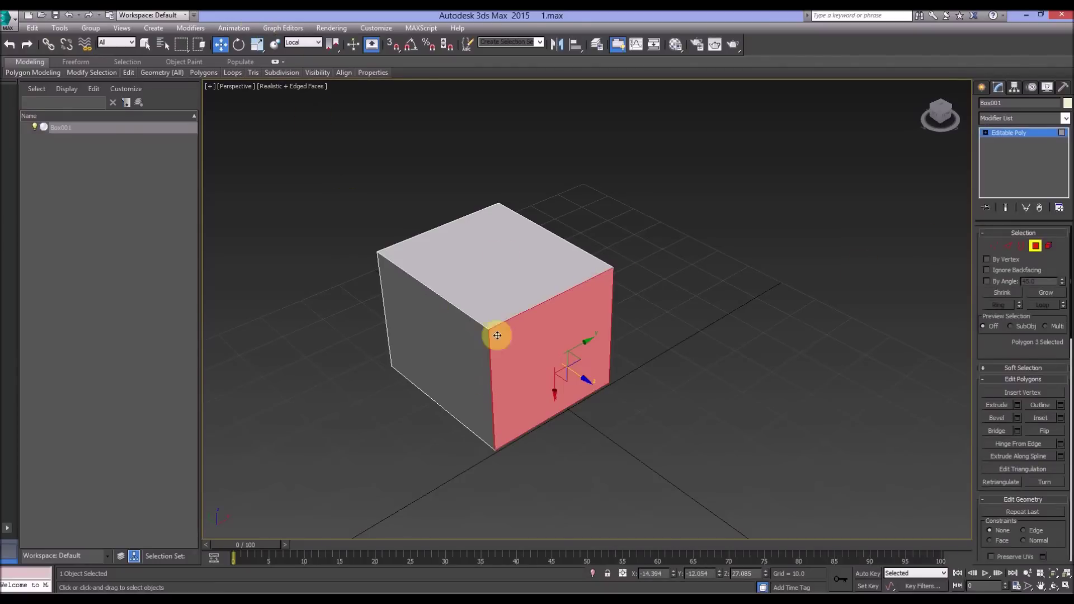
Step: Extrude the right face by 10 and tilt it about 18 degrees
{"action": "left_click", "coordinate": [1017, 406]}
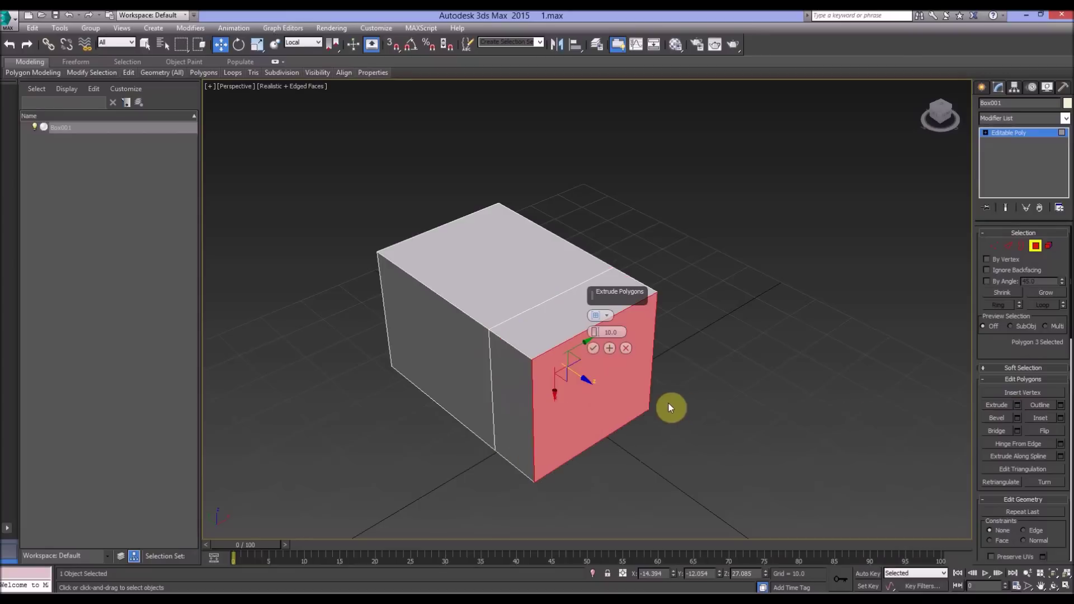
{"action": "left_click", "coordinate": [592, 348]}
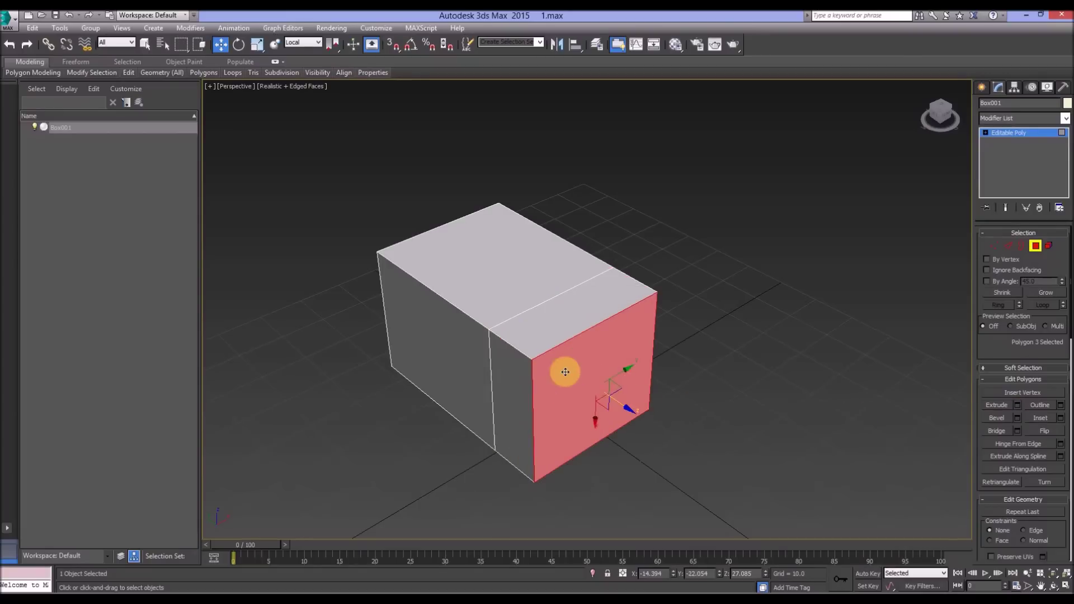
{"action": "left_click", "coordinate": [239, 44]}
{"action": "left_click_drag", "start_coordinate": [614, 374], "coordinate": [606, 354]}
Step: Orbit around the extruded end, reselect its face and switch to Move in Local coordinates
{"action": "middle_click_drag", "start_coordinate": [628, 307], "coordinate": [578, 254], "text": "alt"}
{"action": "left_click", "coordinate": [579, 256]}
{"action": "left_click", "coordinate": [610, 332]}
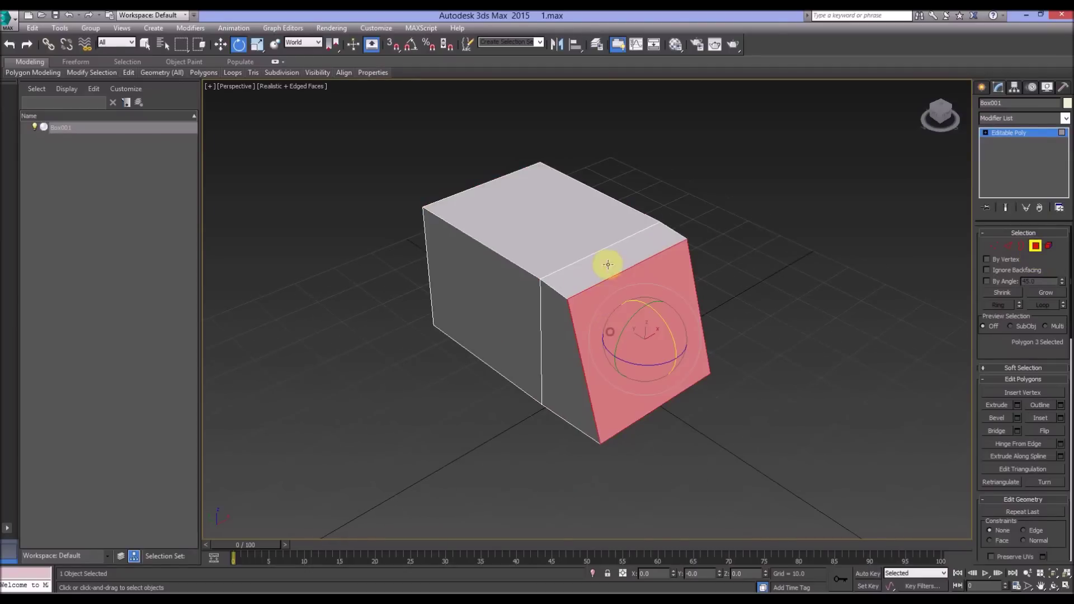
{"action": "left_click", "coordinate": [1051, 587]}
{"action": "left_click_drag", "start_coordinate": [599, 299], "coordinate": [631, 288]}
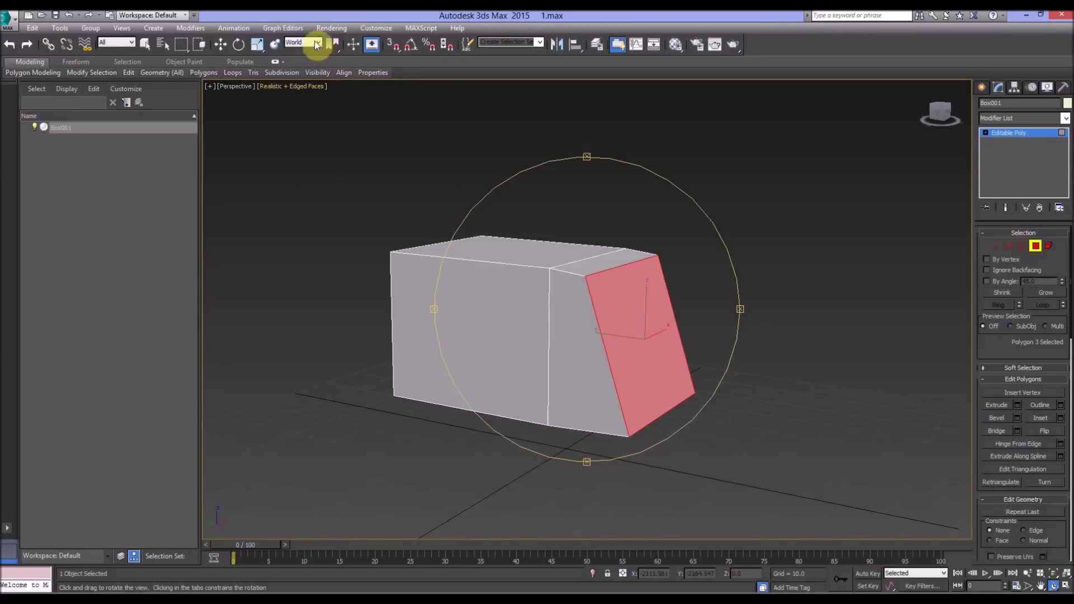
{"action": "key", "text": "e"}
{"action": "left_click", "coordinate": [220, 45]}
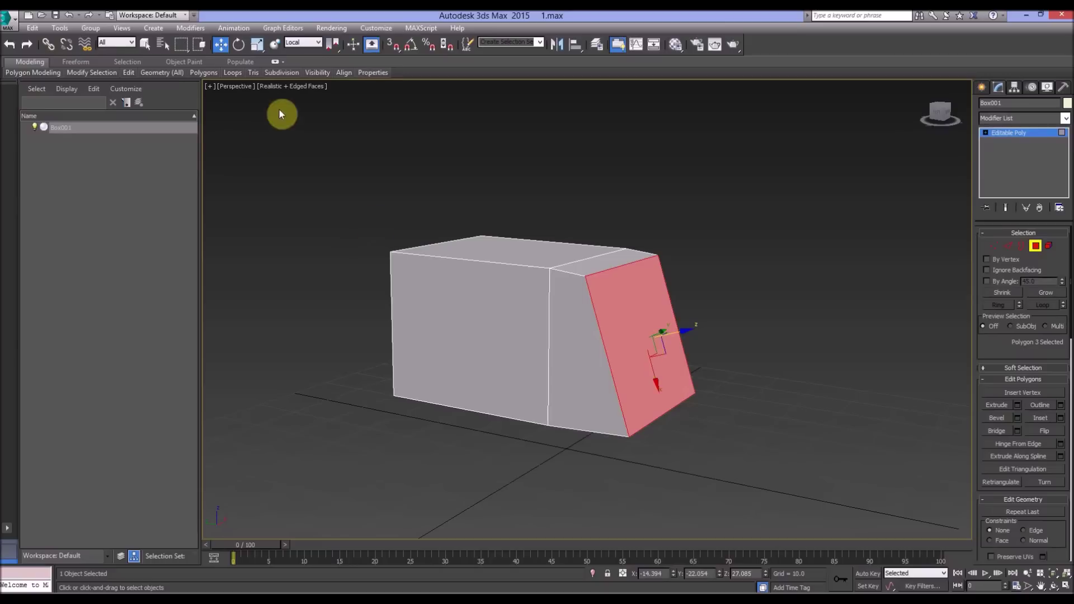
Step: Extrude the end face twice more, adjusting its depth and pushing it outward to lengthen the shape
{"action": "left_click_drag", "start_coordinate": [689, 327], "coordinate": [672, 343]}
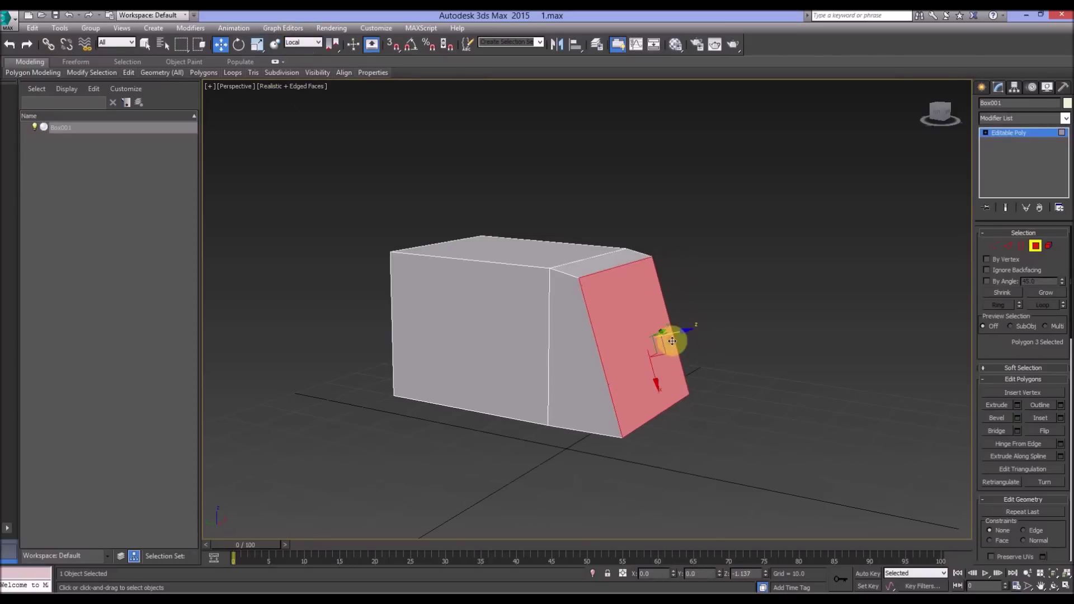
{"action": "left_click", "coordinate": [1017, 405]}
{"action": "left_click", "coordinate": [592, 350]}
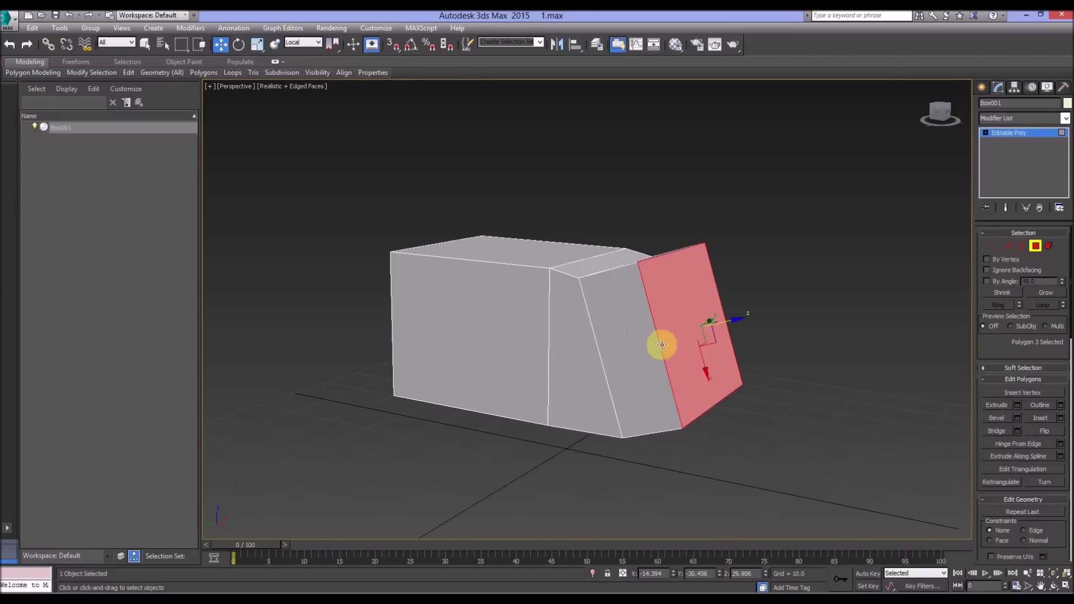
{"action": "left_click_drag", "start_coordinate": [748, 314], "coordinate": [767, 328]}
{"action": "middle_click_drag", "start_coordinate": [649, 291], "coordinate": [551, 316]}
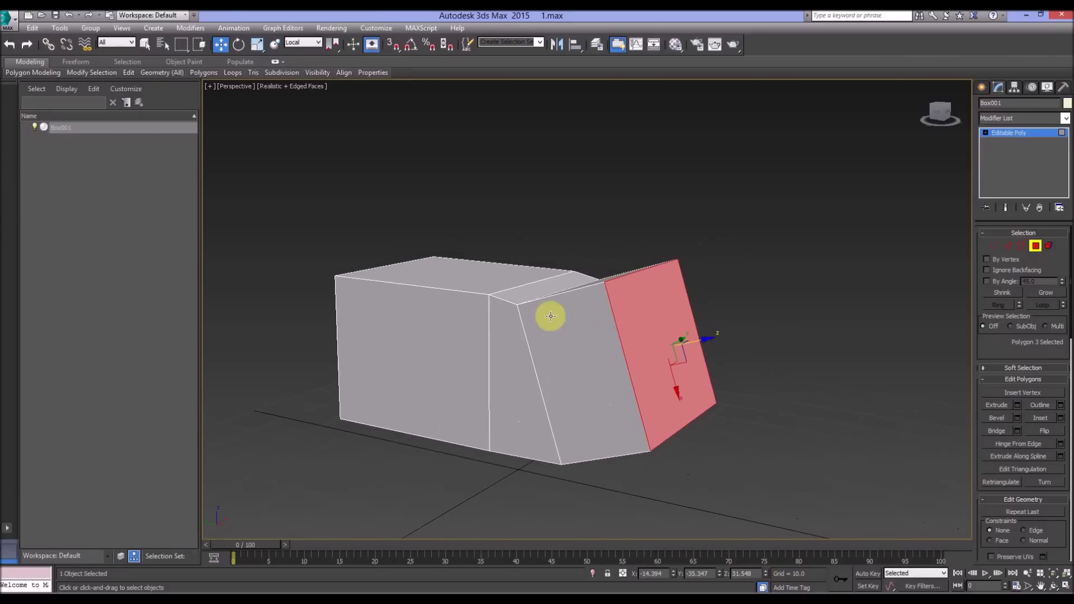
{"action": "left_click", "coordinate": [1017, 405]}
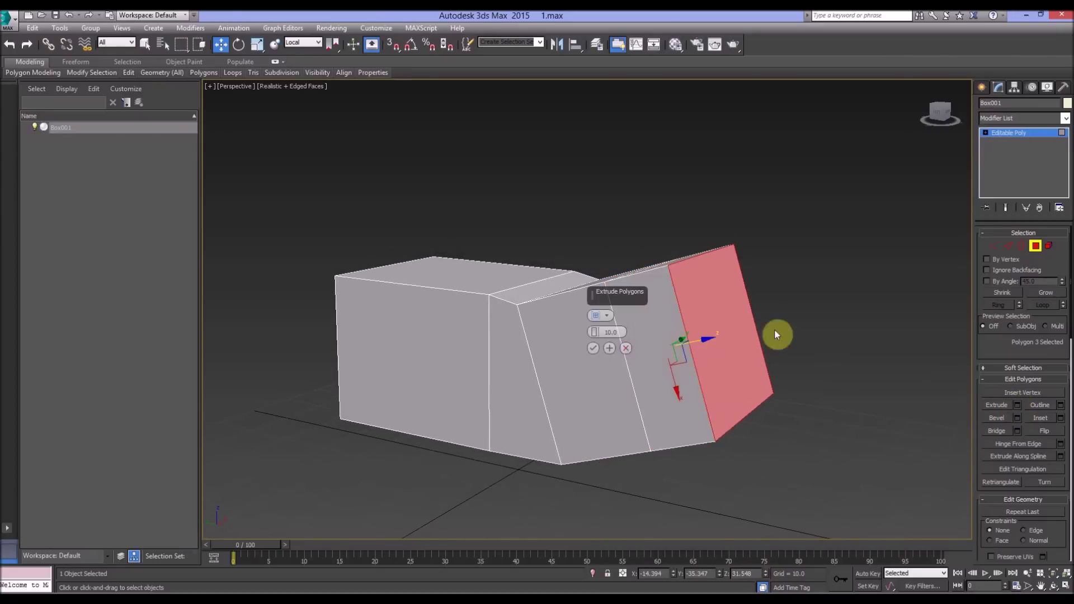
{"action": "left_click", "coordinate": [593, 348]}
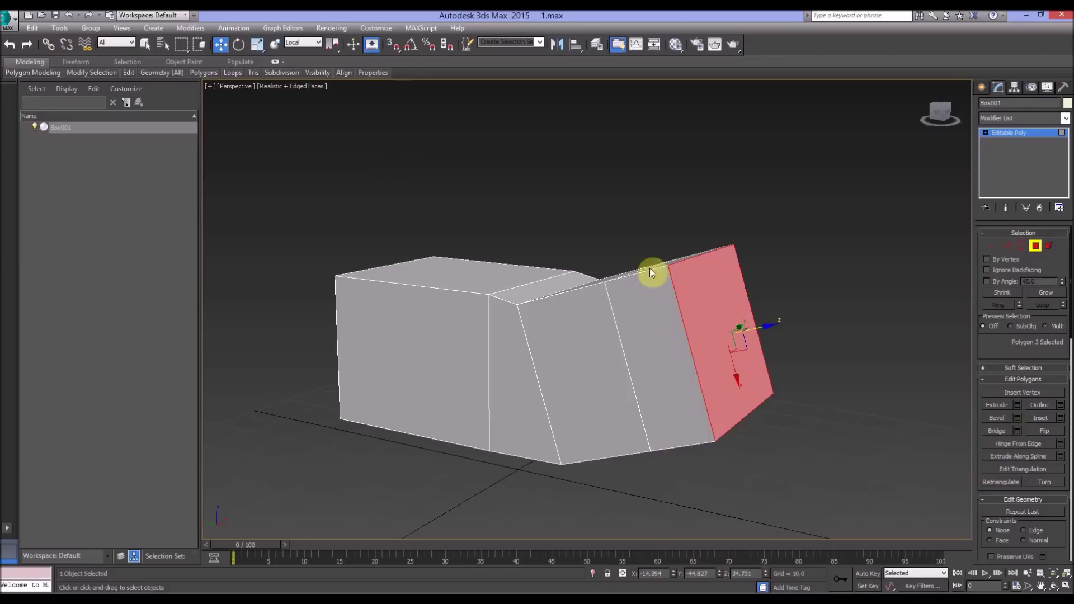
{"action": "left_click_drag", "start_coordinate": [713, 334], "coordinate": [922, 254]}
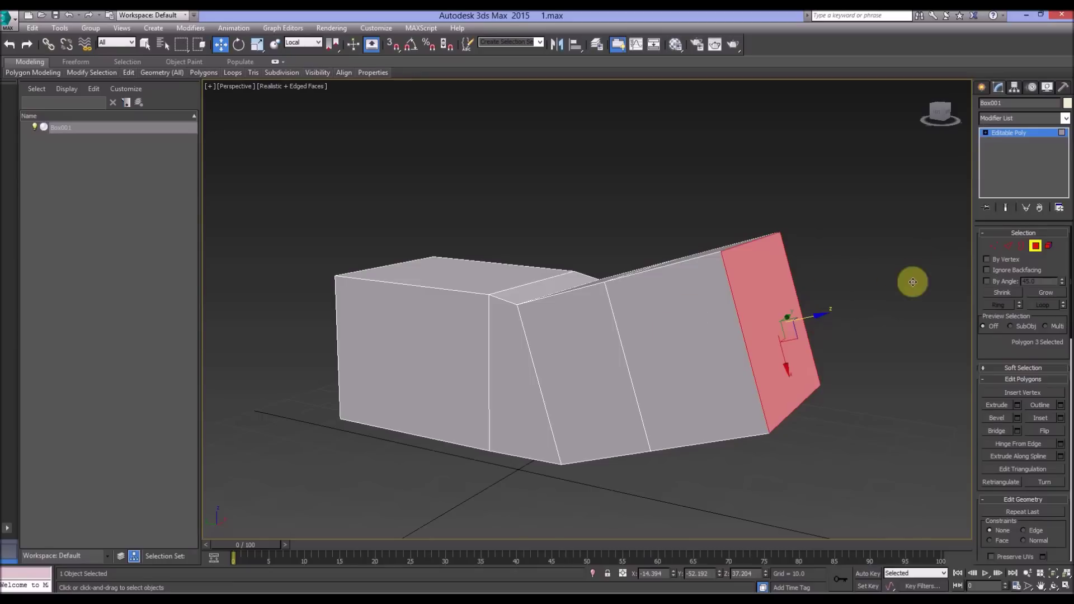
Step: Move the red end face slightly down along World Z, then return the reference coordinate system to Screen
{"action": "left_click", "coordinate": [302, 43]}
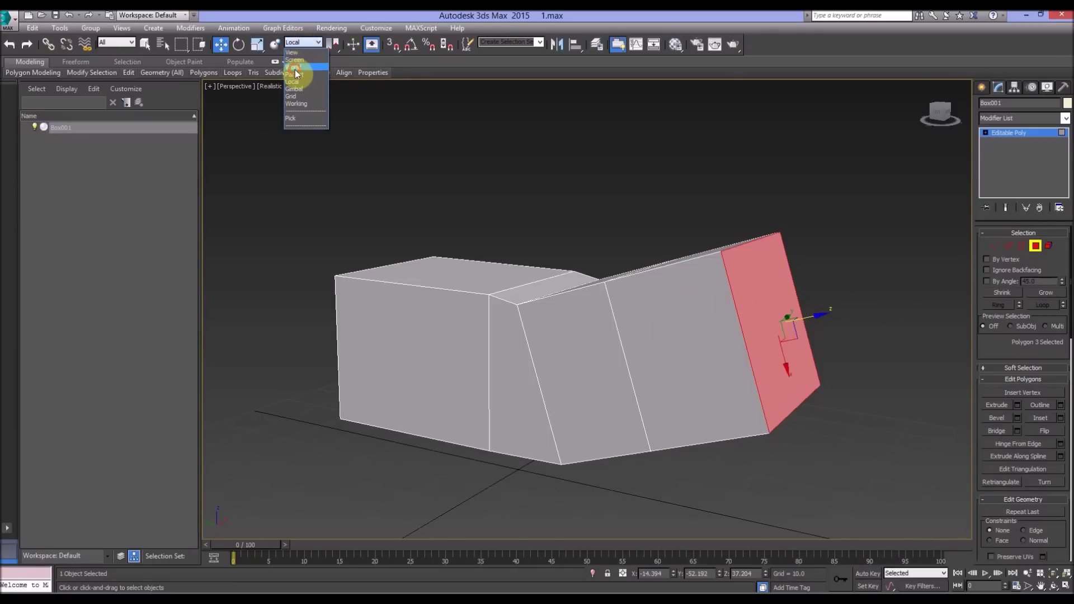
{"action": "left_click", "coordinate": [293, 67]}
{"action": "left_click_drag", "start_coordinate": [778, 289], "coordinate": [667, 283]}
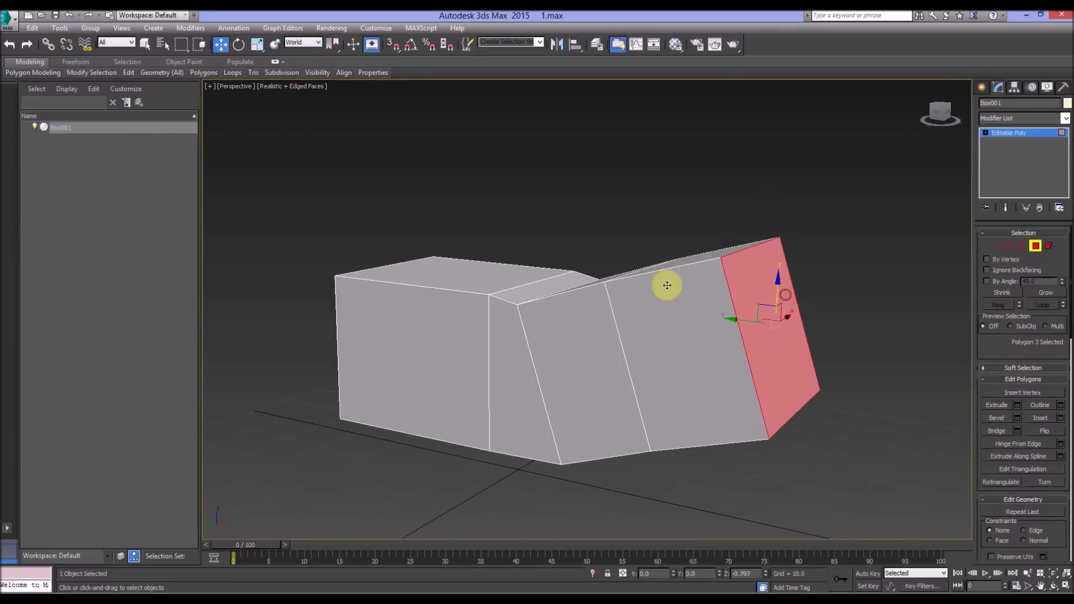
{"action": "left_click", "coordinate": [292, 44]}
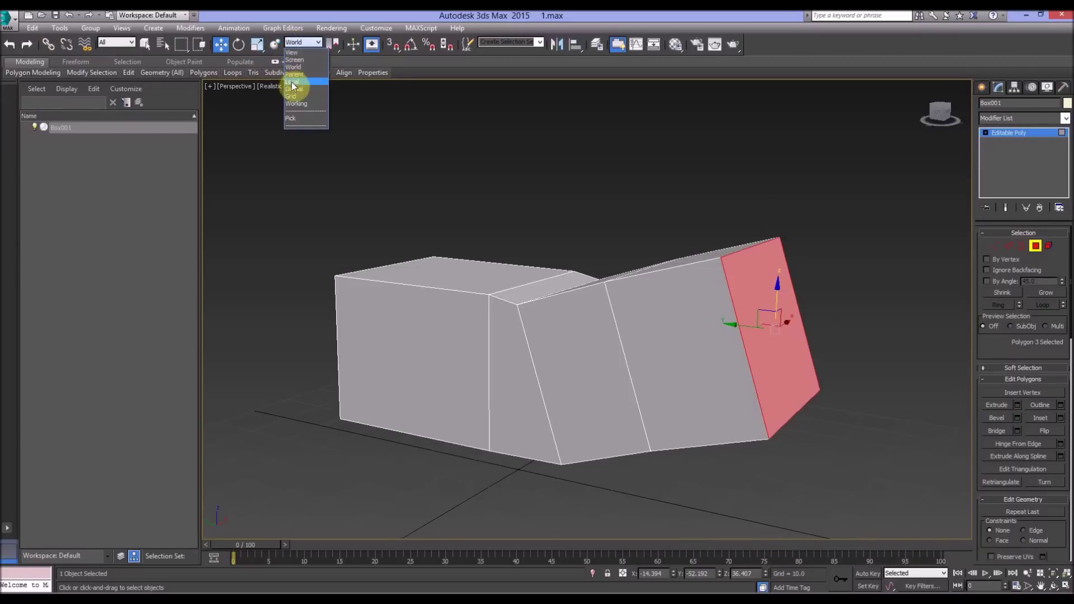
{"action": "left_click", "coordinate": [297, 58]}
{"action": "left_click", "coordinate": [1054, 586]}
{"action": "left_click_drag", "start_coordinate": [750, 384], "coordinate": [619, 353]}
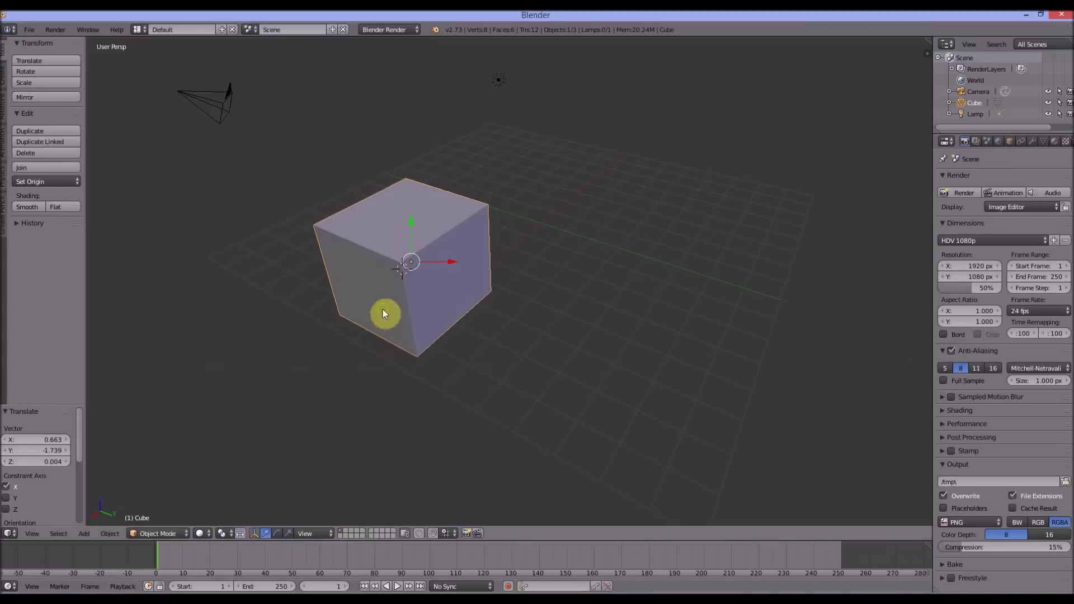
Step: In Edit Mode, extrude the cube's right face twice
{"action": "middle_click_drag", "start_coordinate": [383, 310], "coordinate": [405, 306]}
{"action": "key", "text": "Tab"}
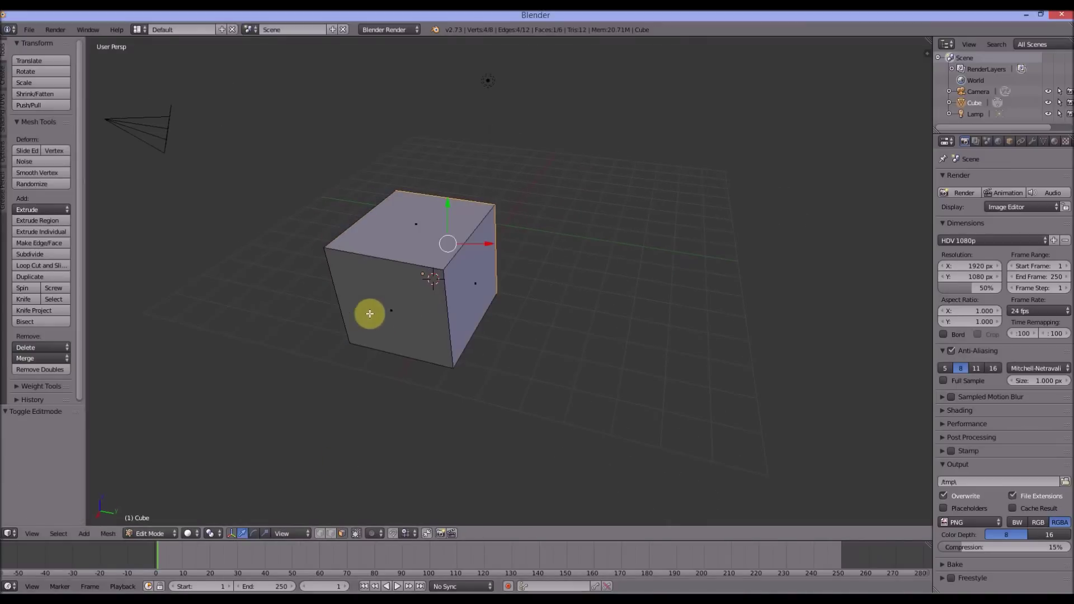
{"action": "right_click", "coordinate": [484, 267]}
{"action": "key", "text": "e"}
{"action": "left_click", "coordinate": [540, 302]}
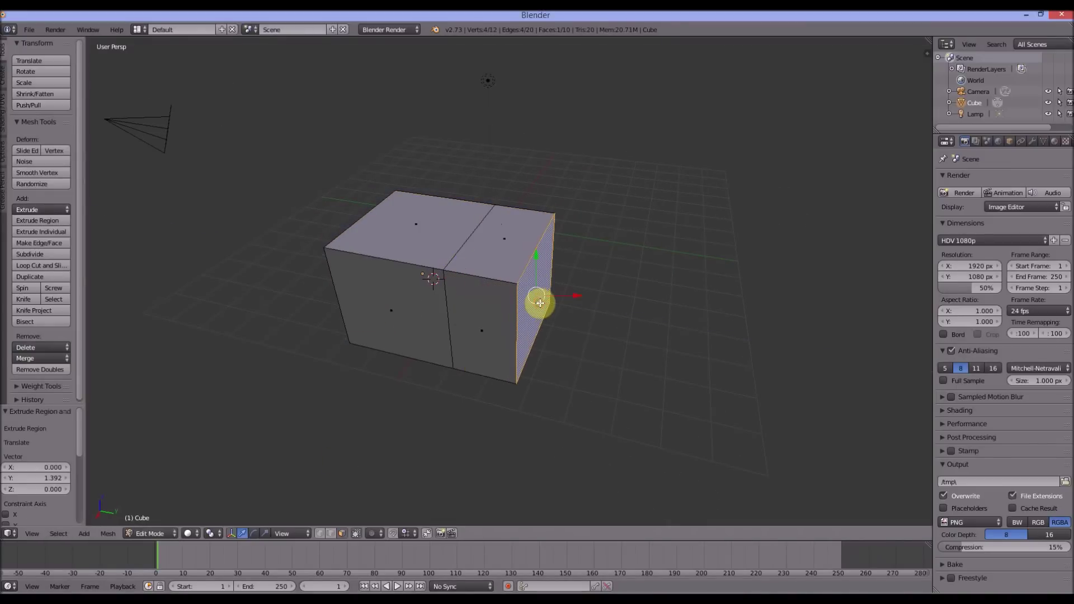
{"action": "key", "text": "e"}
{"action": "left_click", "coordinate": [638, 335]}
{"action": "middle_click_drag", "start_coordinate": [638, 334], "coordinate": [511, 283]}
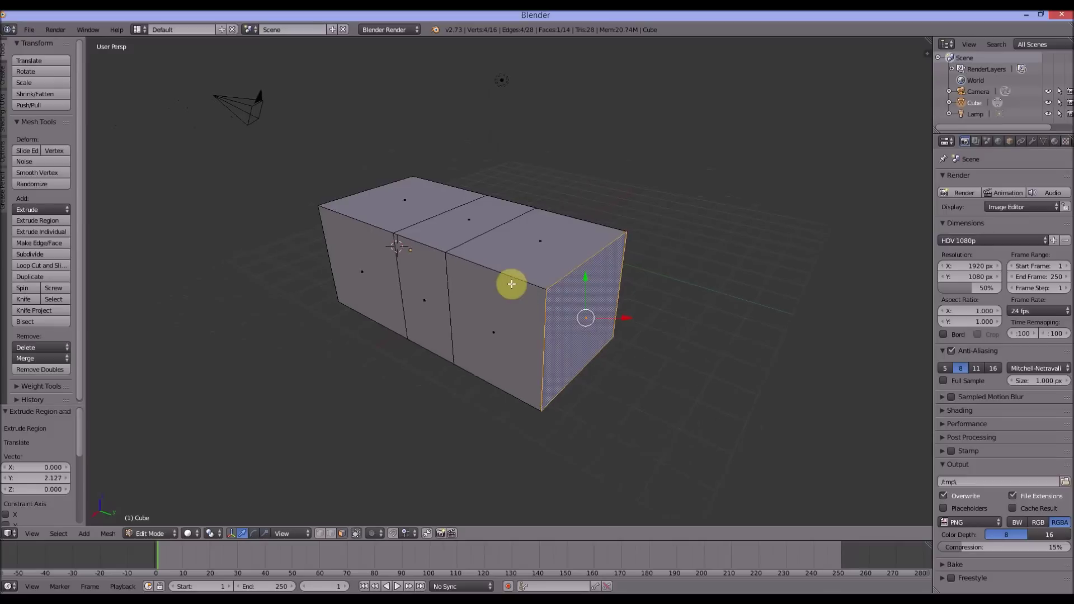
Step: Rotate the end face about 24.7° around X, then extrude it again
{"action": "key", "text": "r"}
{"action": "key", "text": "y"}
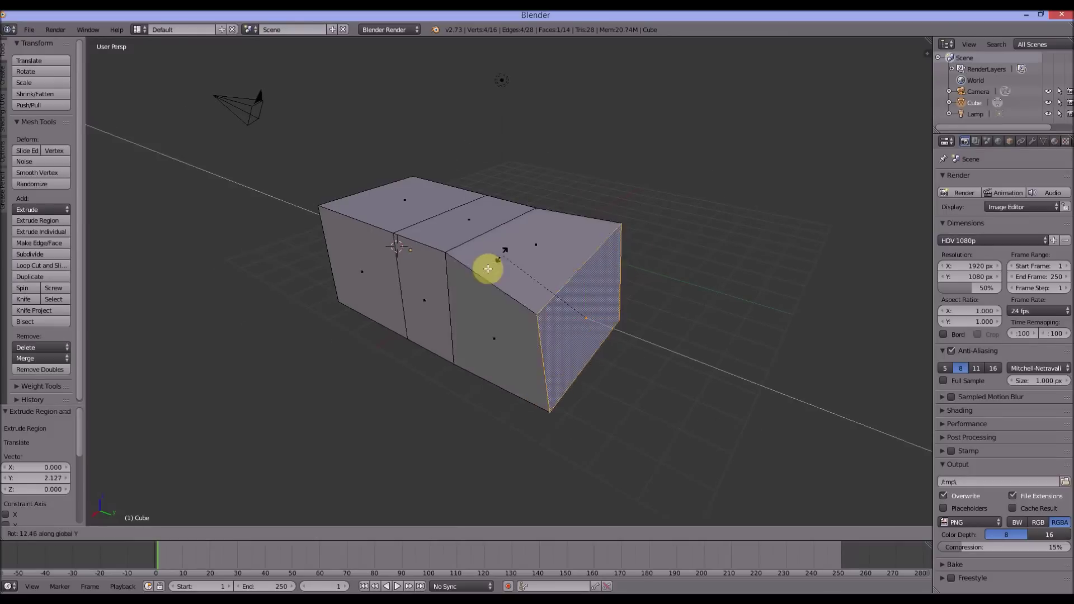
{"action": "key", "text": "x"}
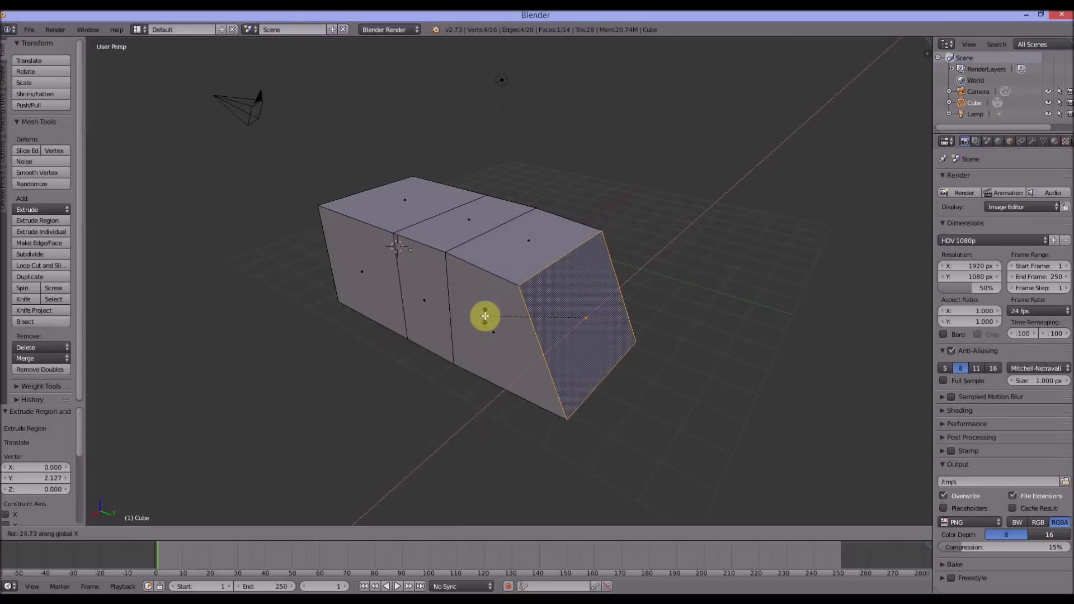
{"action": "left_click", "coordinate": [531, 310]}
{"action": "key", "text": "e"}
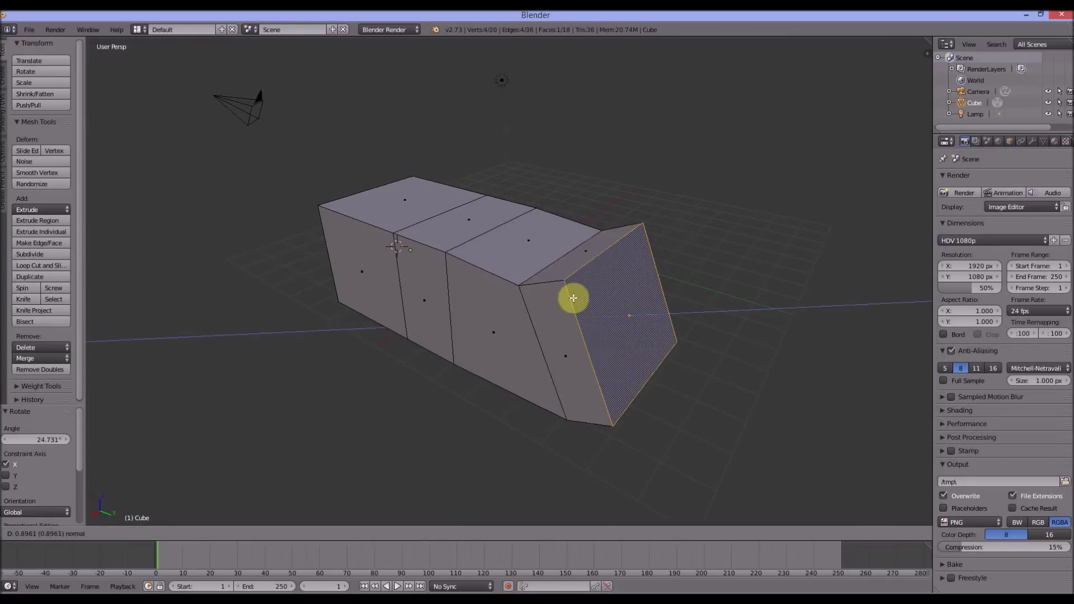
{"action": "left_click", "coordinate": [574, 302]}
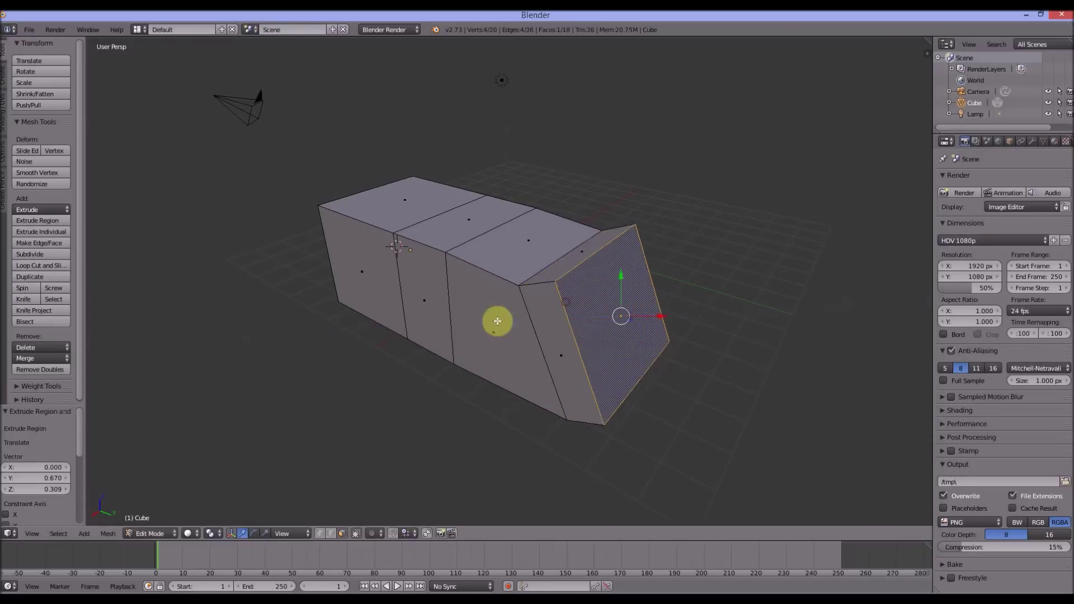
Step: With Normal transform orientation, extrude the end face and push it back along its normal
{"action": "left_click", "coordinate": [287, 535]}
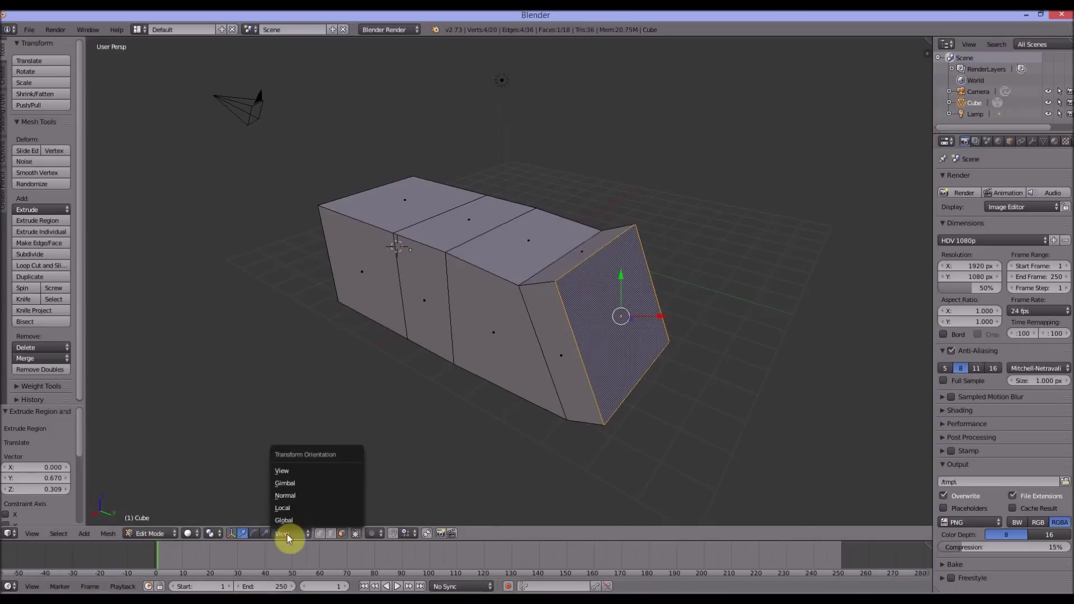
{"action": "left_click", "coordinate": [284, 495]}
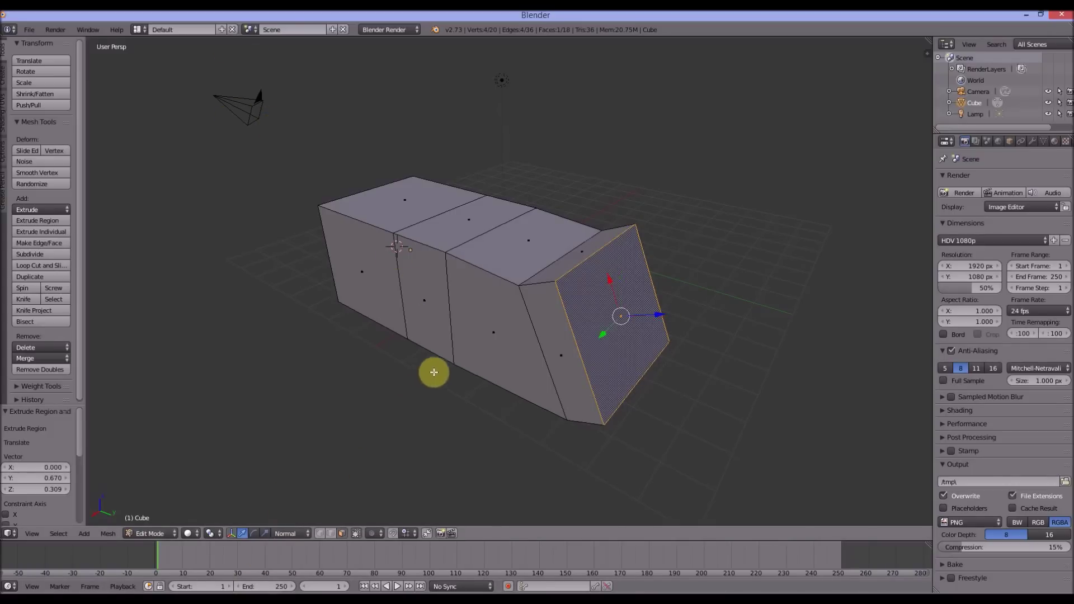
{"action": "key", "text": "e"}
{"action": "left_click", "coordinate": [518, 376]}
{"action": "left_click_drag", "start_coordinate": [742, 313], "coordinate": [709, 303]}
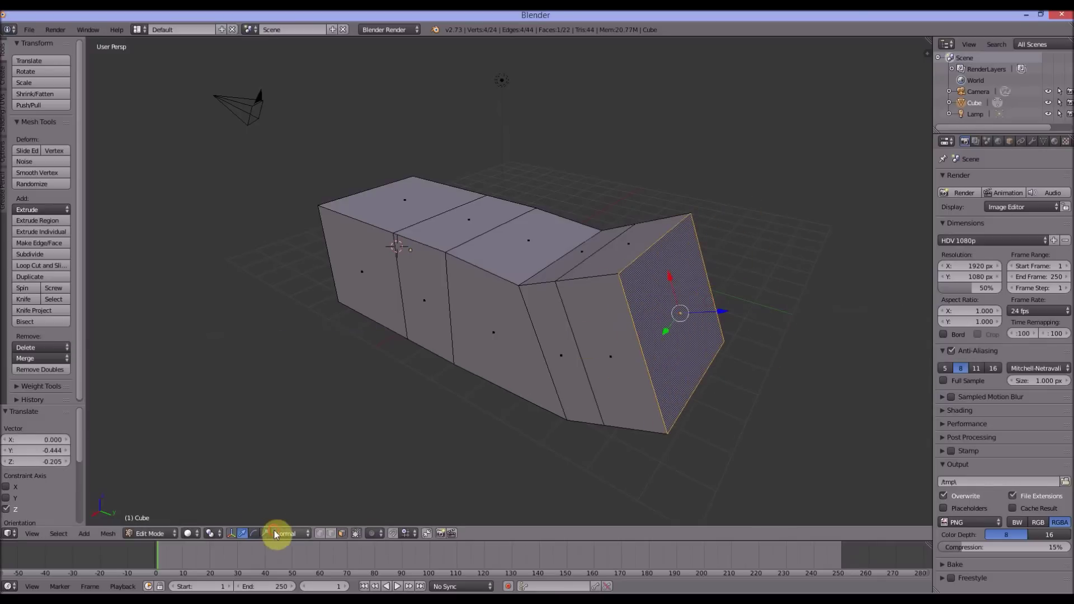
Step: Set the transform orientation to Local, view the whole mesh, and return to Object Mode
{"action": "left_click", "coordinate": [274, 531]}
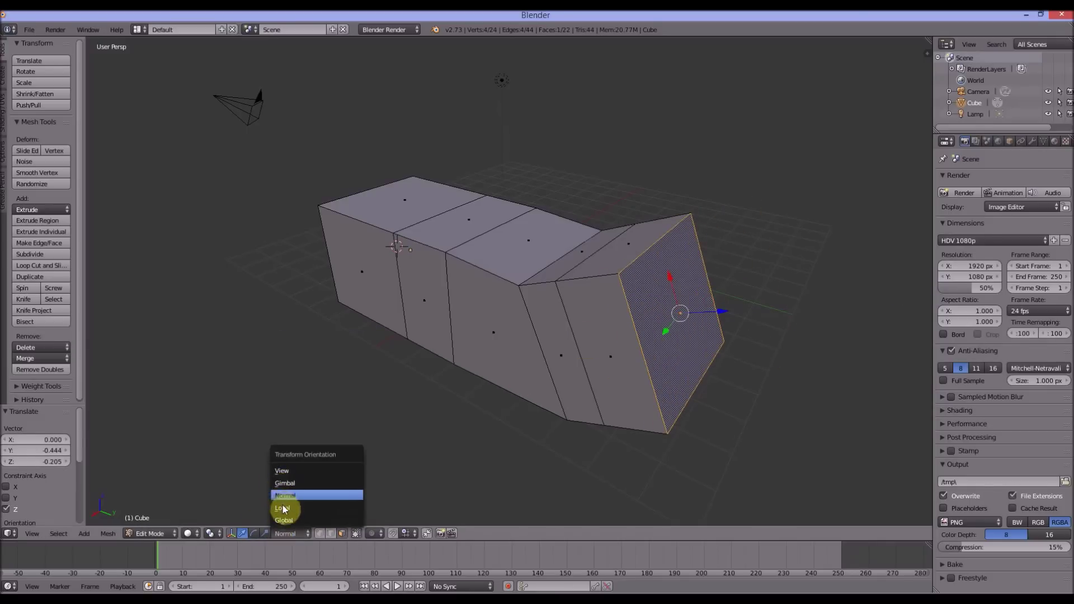
{"action": "left_click", "coordinate": [283, 509]}
{"action": "middle_click_drag", "start_coordinate": [696, 271], "coordinate": [381, 246]}
{"action": "key", "text": "Tab"}
{"action": "scroll", "coordinate": [547, 285], "scroll_direction": "down", "scroll_amount": 2}
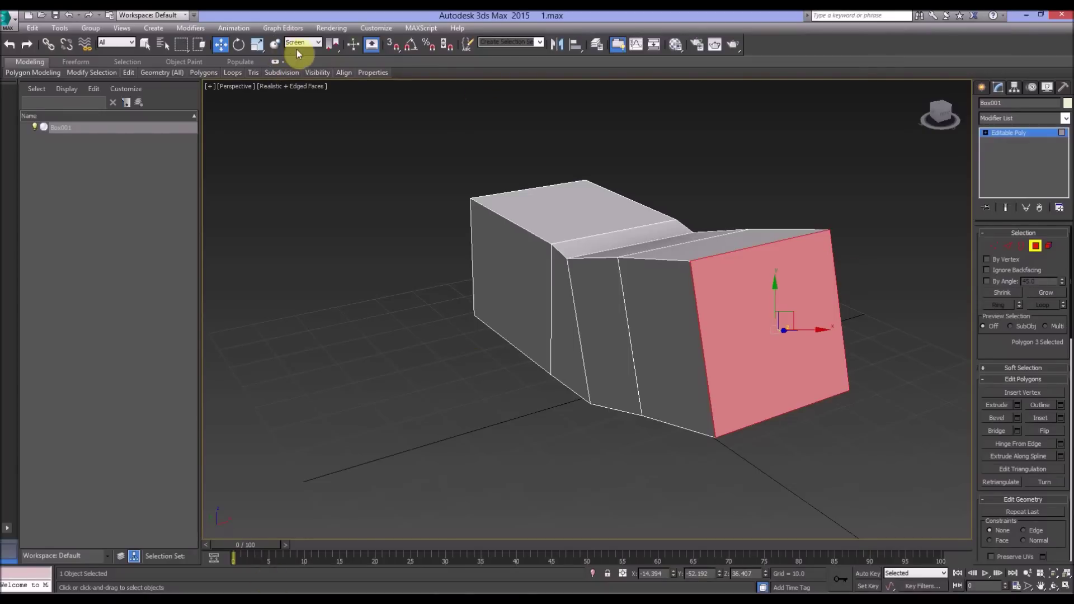
{"action": "left_click", "coordinate": [302, 43]}
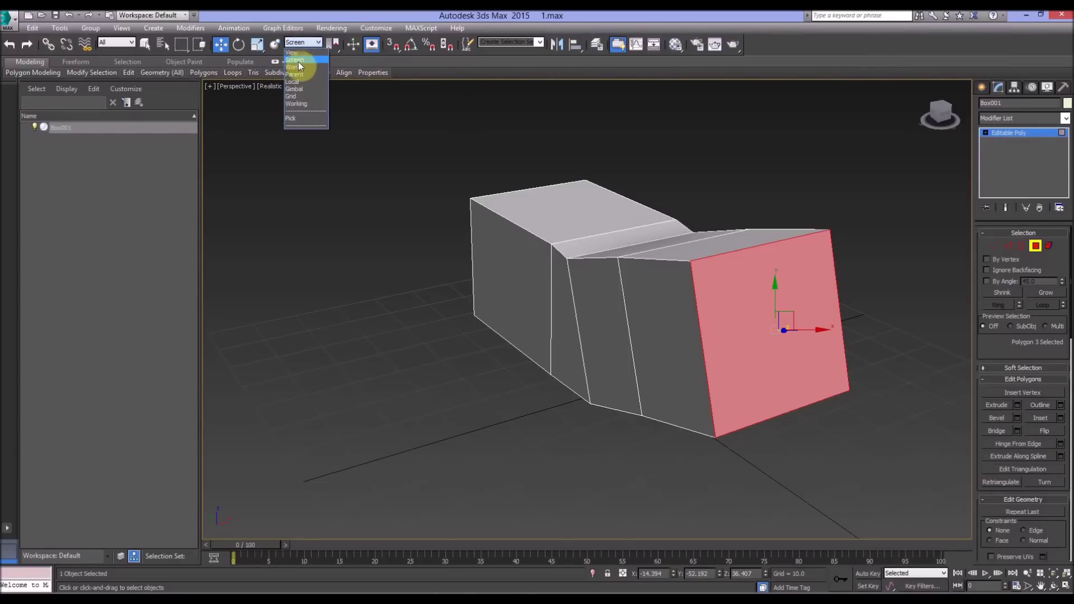
{"action": "key", "text": "Escape"}
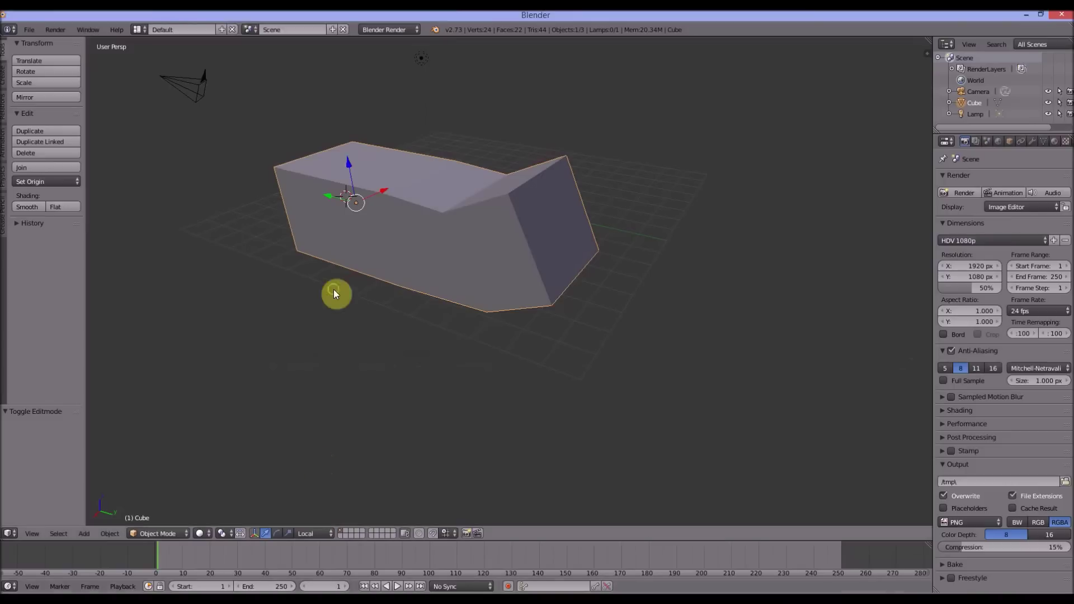
{"action": "middle_click_drag", "start_coordinate": [334, 292], "coordinate": [243, 142]}
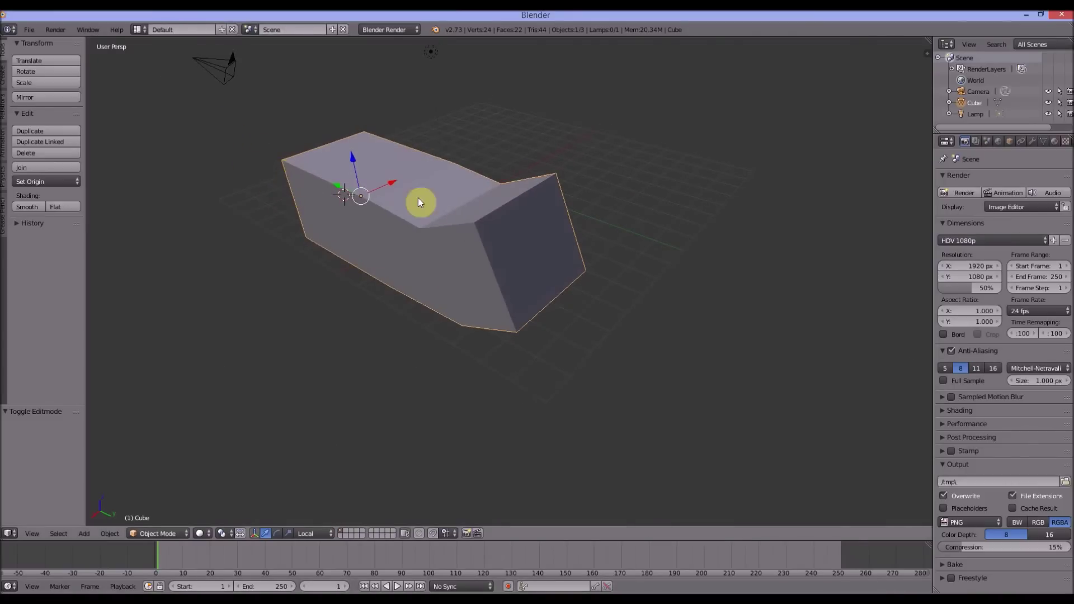
{"action": "left_click", "coordinate": [305, 534]}
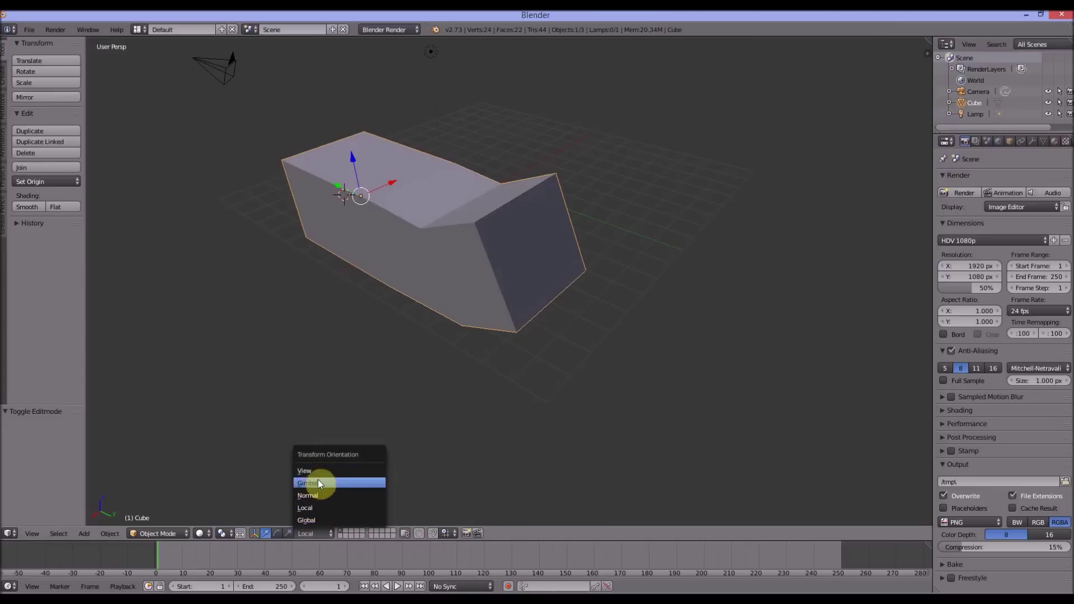
{"action": "middle_click_drag", "start_coordinate": [359, 319], "coordinate": [300, 503]}
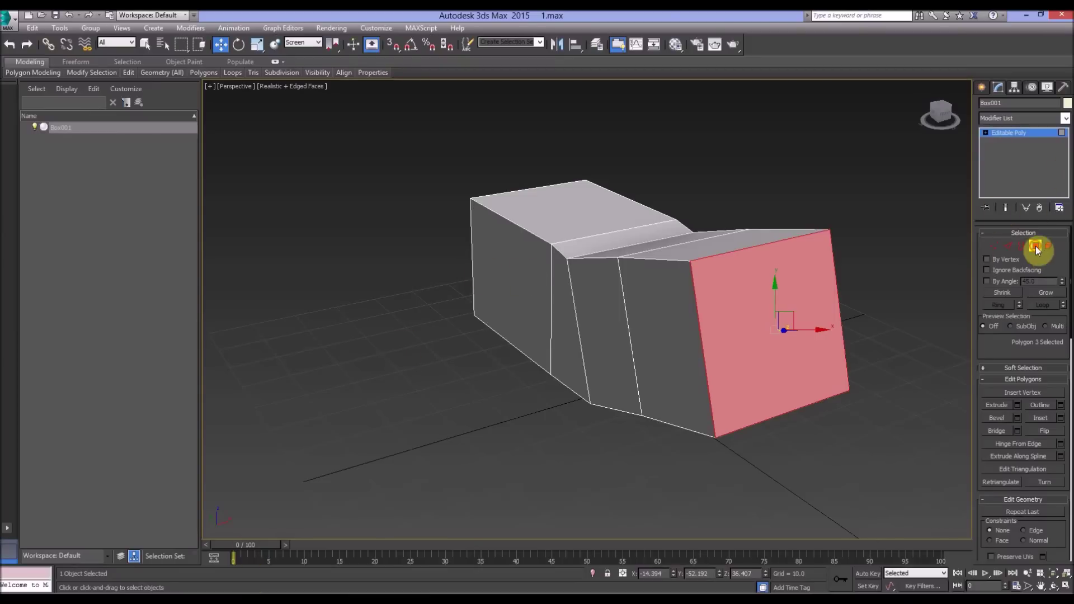
Step: Exit Polygon sub-object level, keeping the Screen coordinate system, and re-centre the box
{"action": "left_click", "coordinate": [1035, 246]}
{"action": "left_click", "coordinate": [301, 42]}
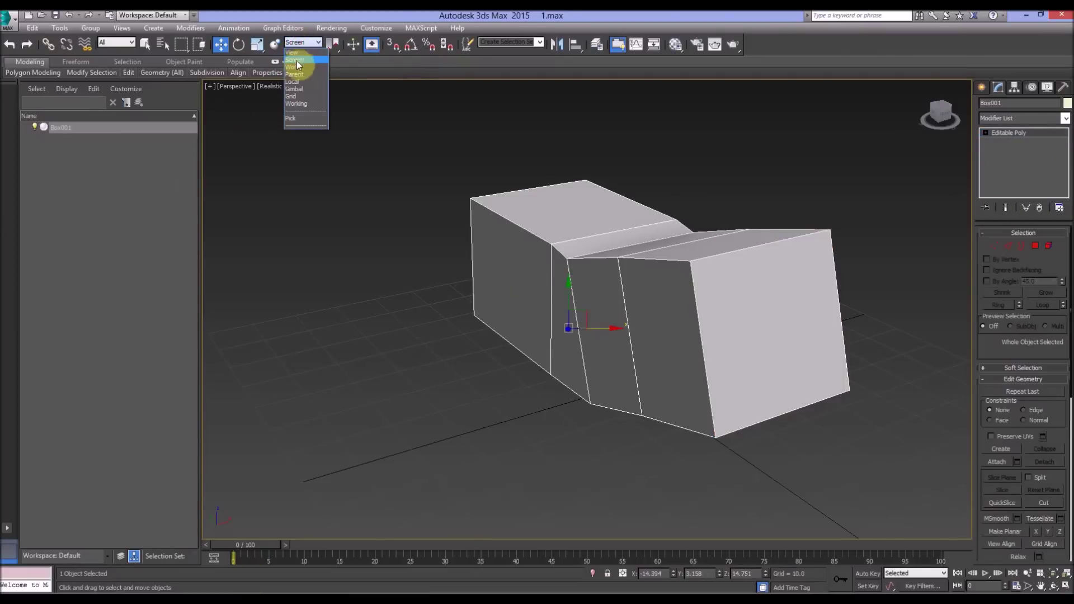
{"action": "left_click", "coordinate": [347, 245]}
{"action": "key", "text": "z"}
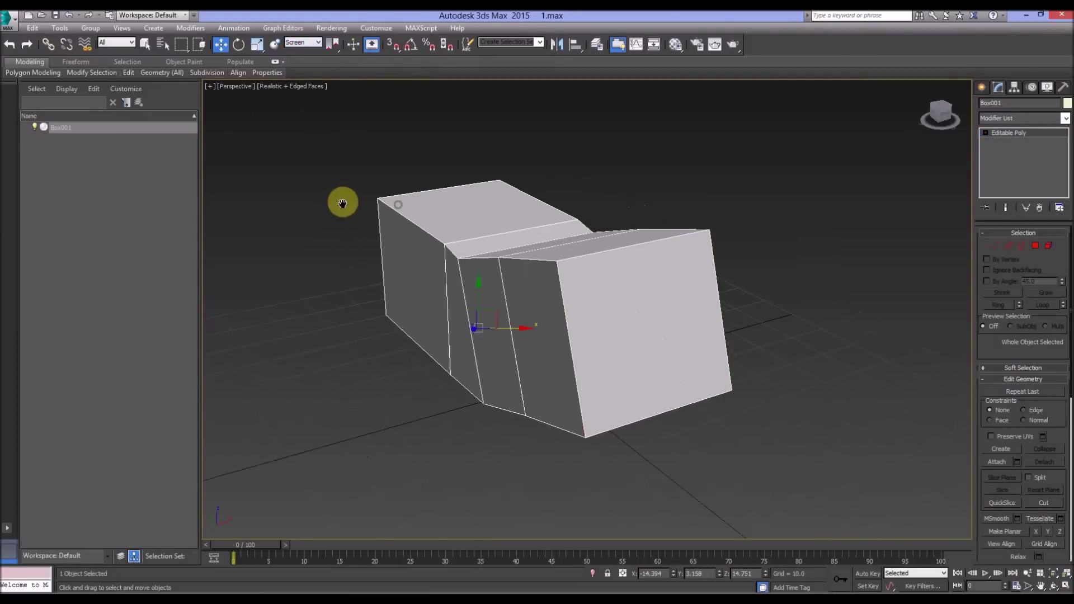
{"action": "middle_click_drag", "start_coordinate": [690, 221], "coordinate": [719, 233]}
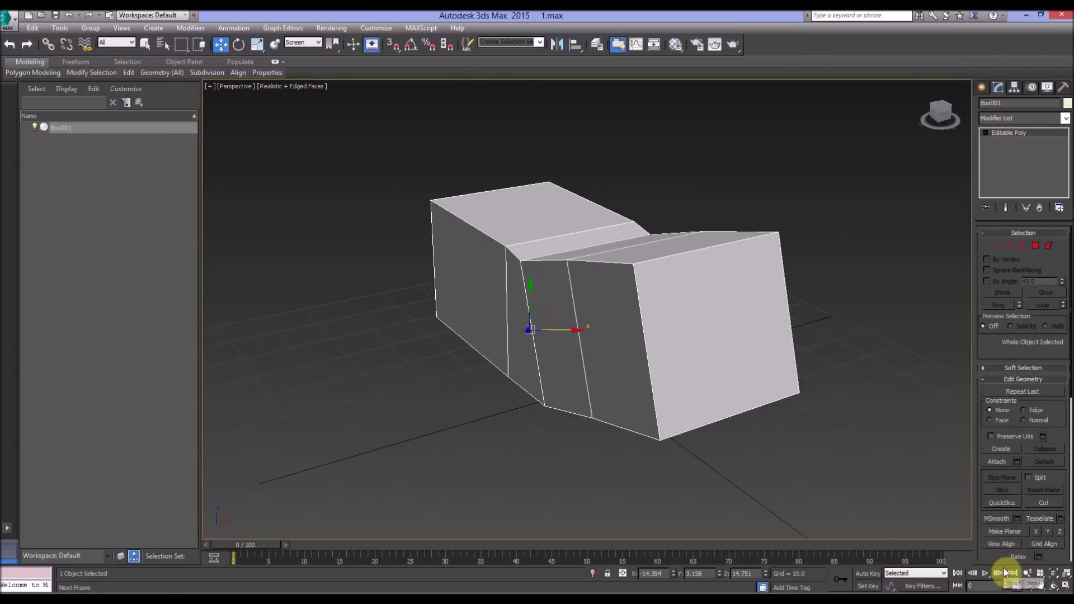
Step: Turn the view around the box, switch to the Move tool, and deselect the box
{"action": "left_click", "coordinate": [1055, 584]}
{"action": "left_click_drag", "start_coordinate": [515, 293], "coordinate": [468, 299]}
{"action": "key", "text": "w"}
{"action": "scroll", "coordinate": [468, 299], "scroll_direction": "up", "scroll_amount": 2}
{"action": "scroll", "coordinate": [472, 298], "scroll_direction": "down", "scroll_amount": 4}
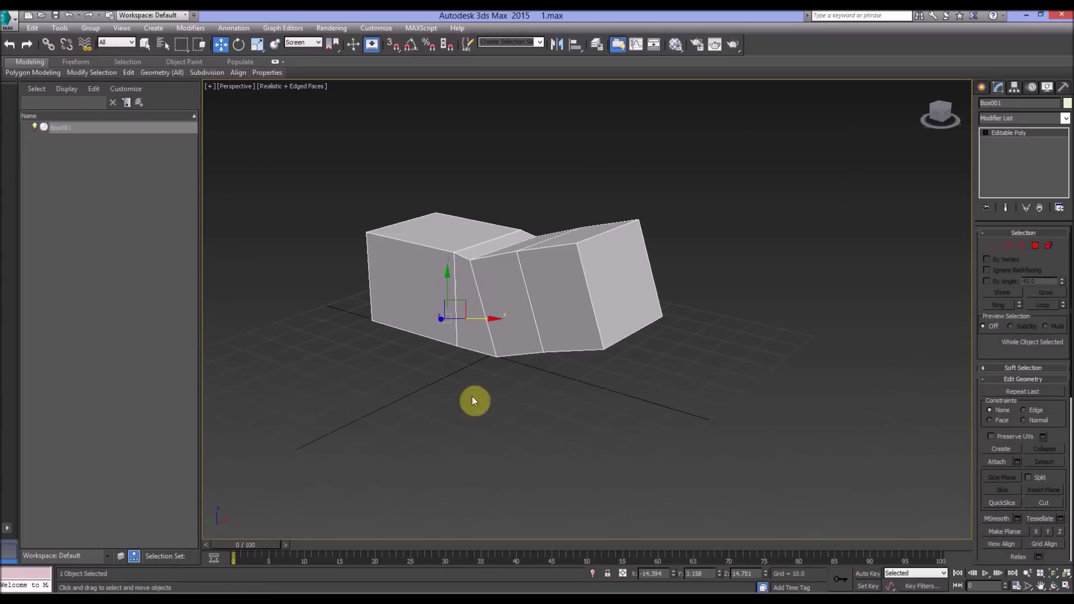
{"action": "left_click", "coordinate": [458, 391]}
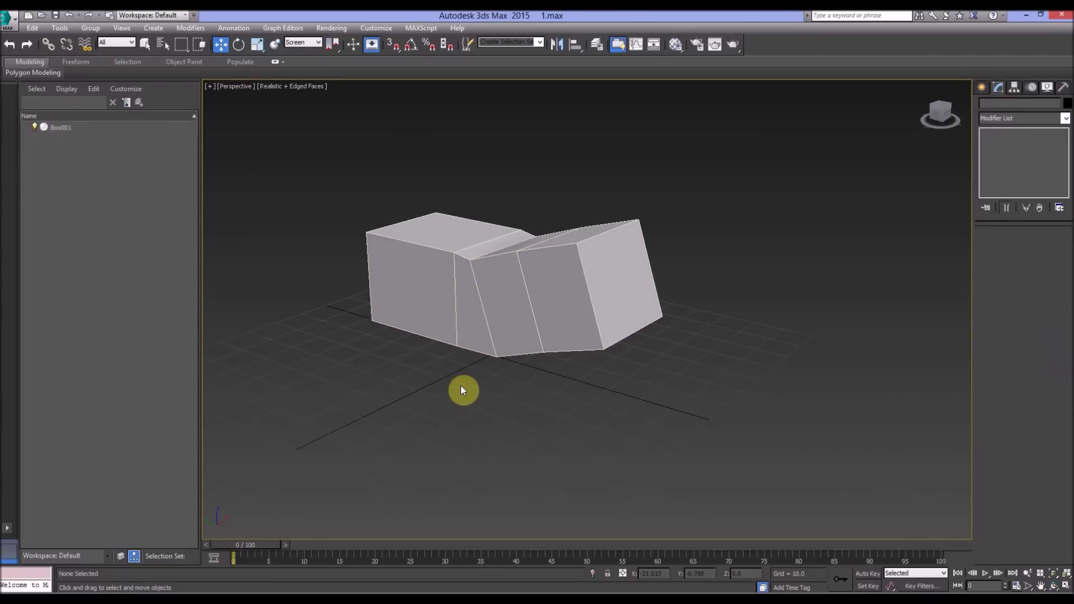